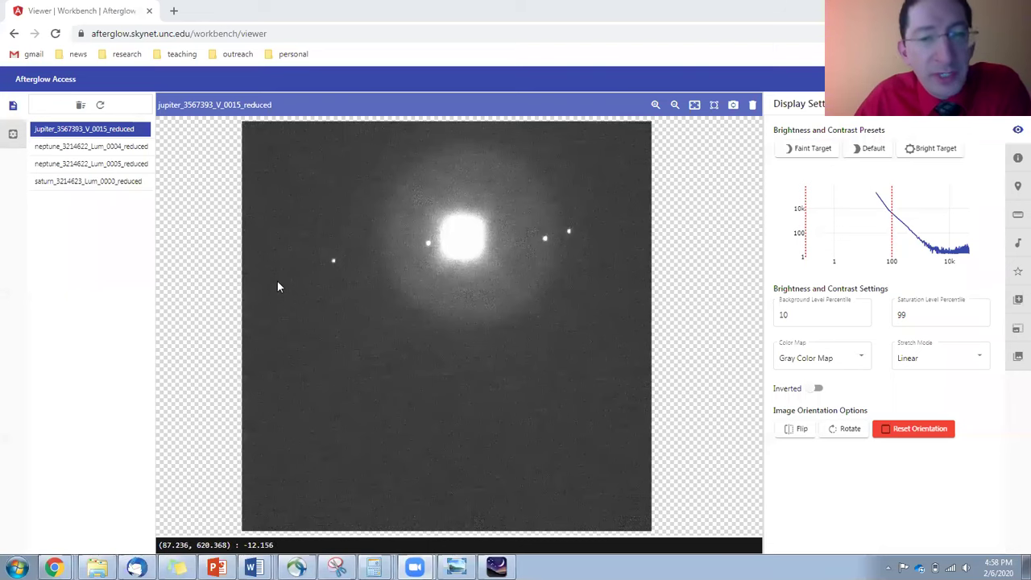
Look through the Saturn and two Neptune images, ending on the jupiter_3567393_V_0015_reduced image
click(112, 186)
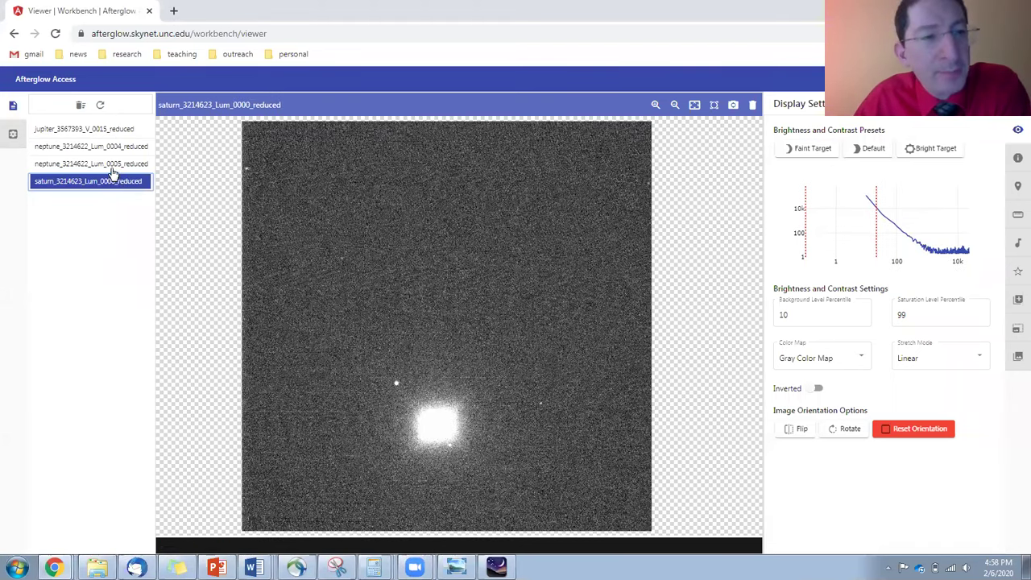
click(112, 168)
click(113, 146)
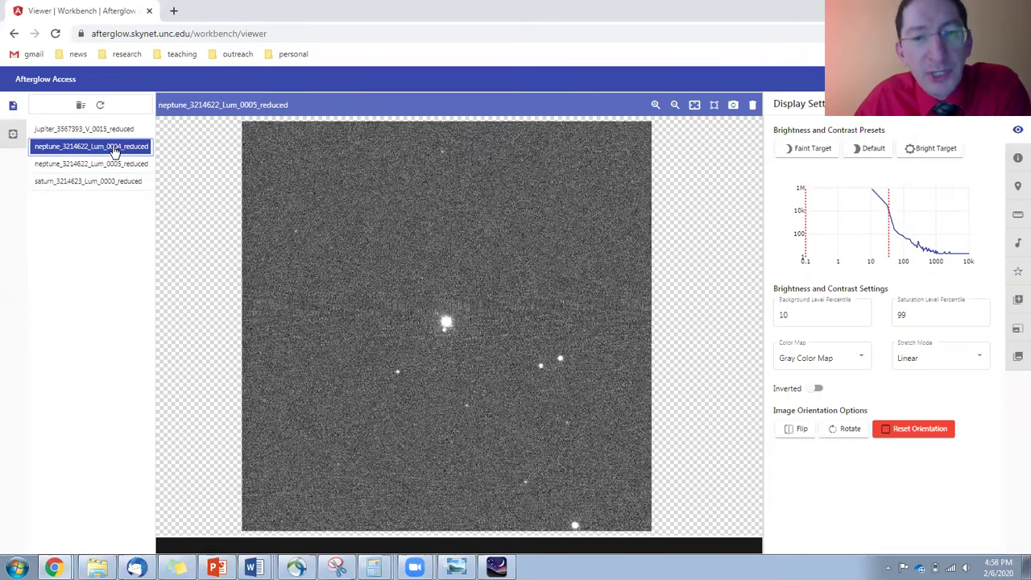
click(115, 132)
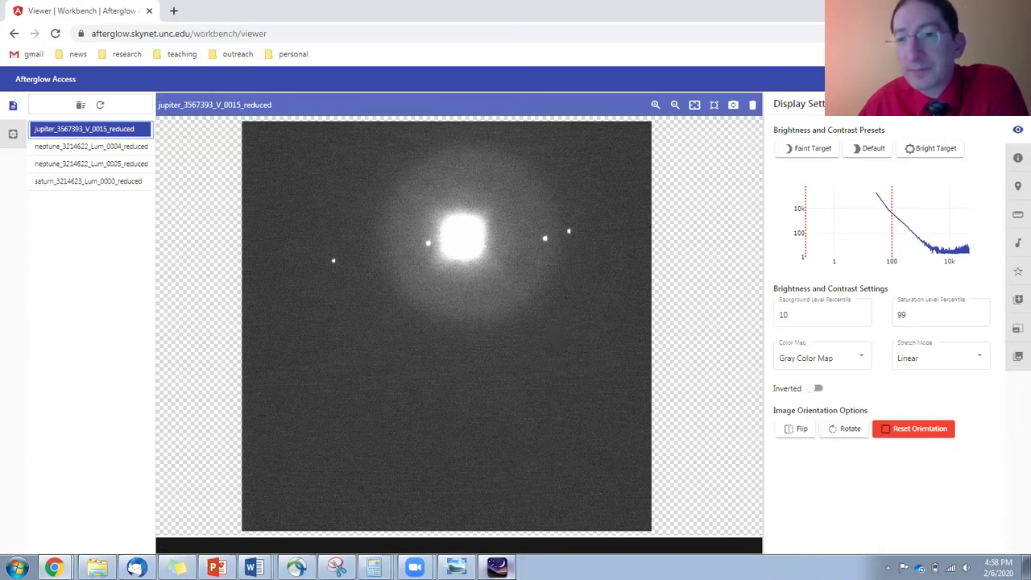
Switch to Stellarium and check the observer's location settings, closing them without changes
click(496, 567)
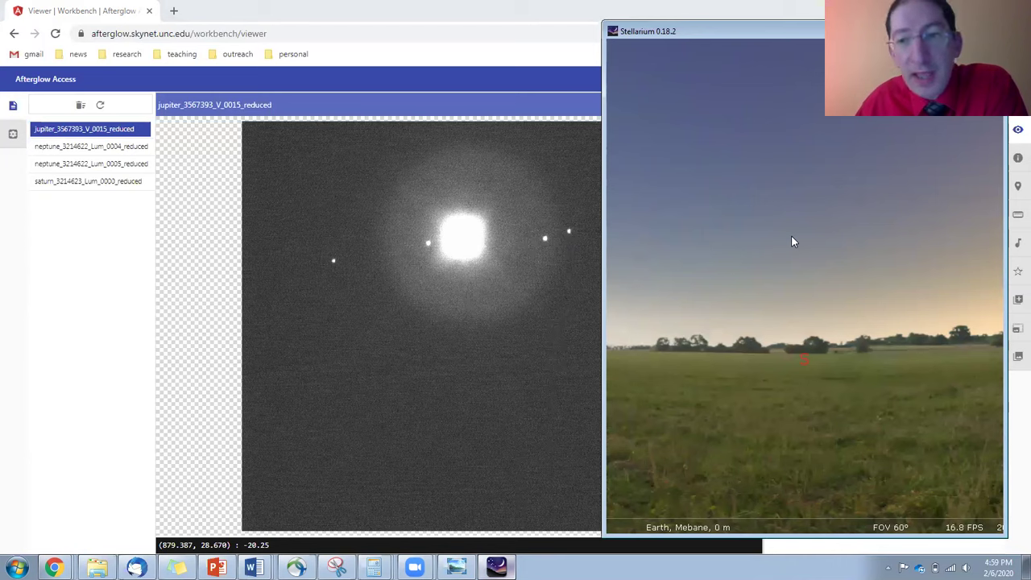
mouse_move(633, 246)
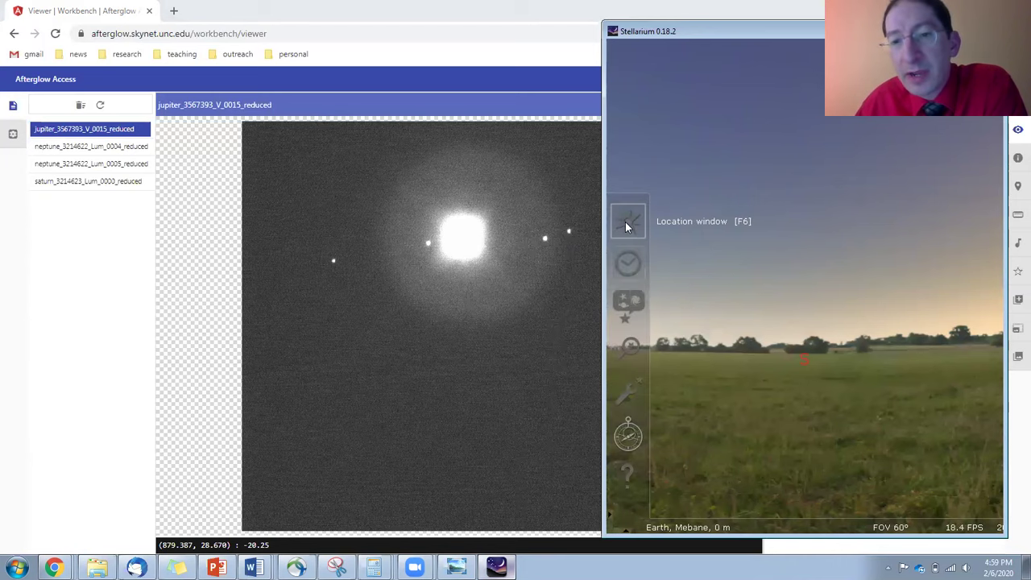
click(625, 222)
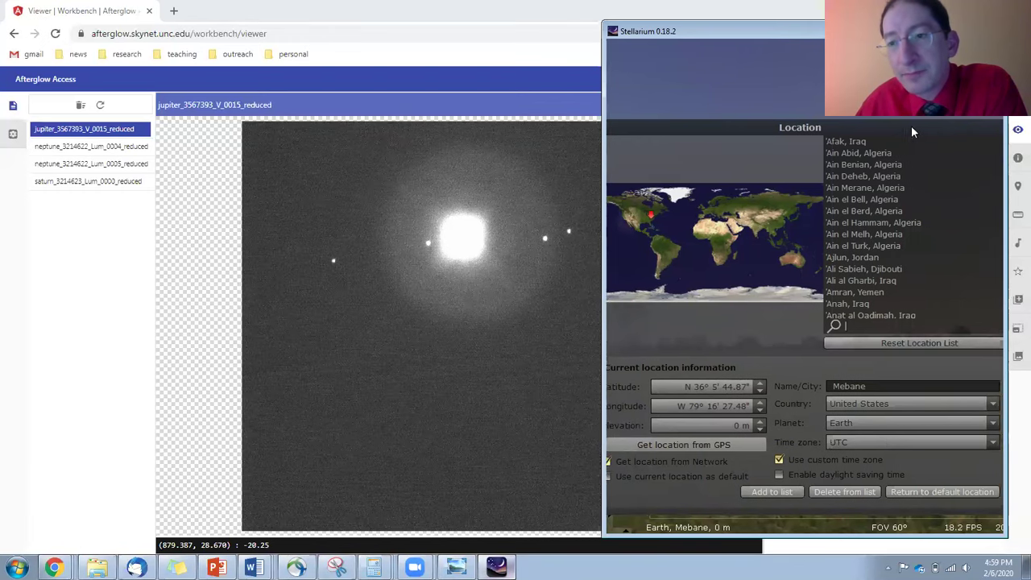
drag(989, 130, 922, 125)
click(940, 121)
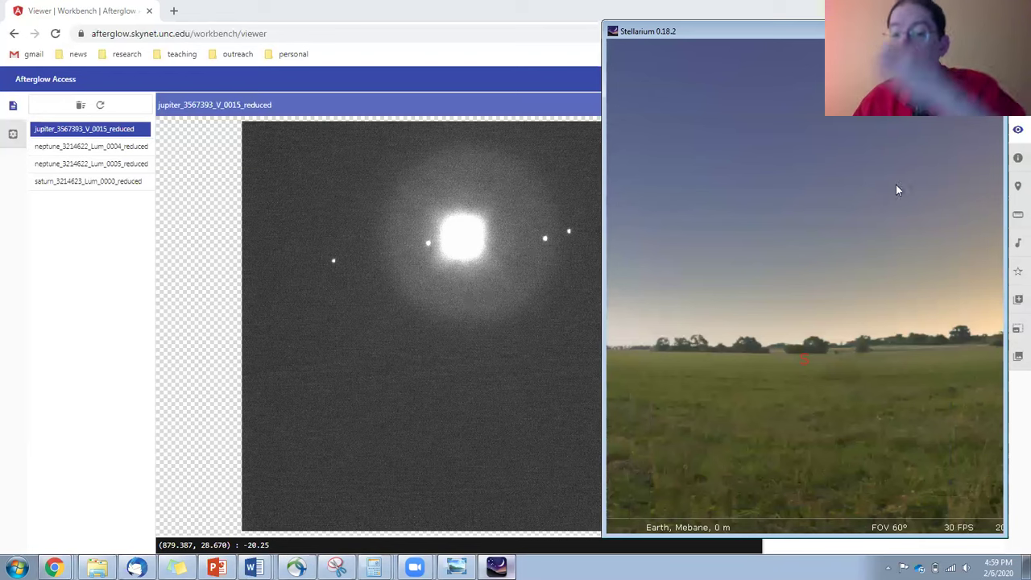
Hide the ground and the atmosphere in the sky view
mouse_move(732, 515)
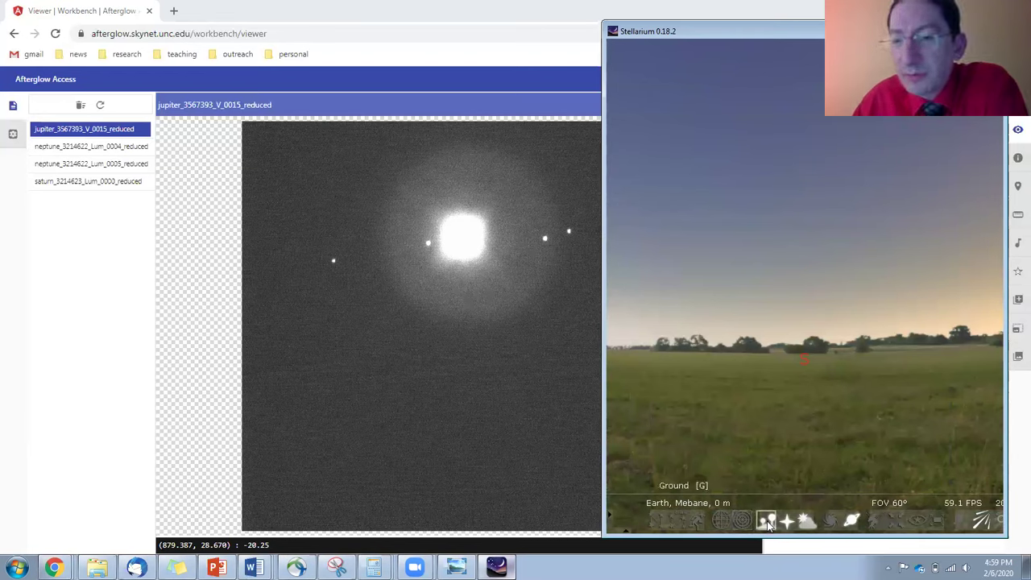
click(767, 522)
click(803, 520)
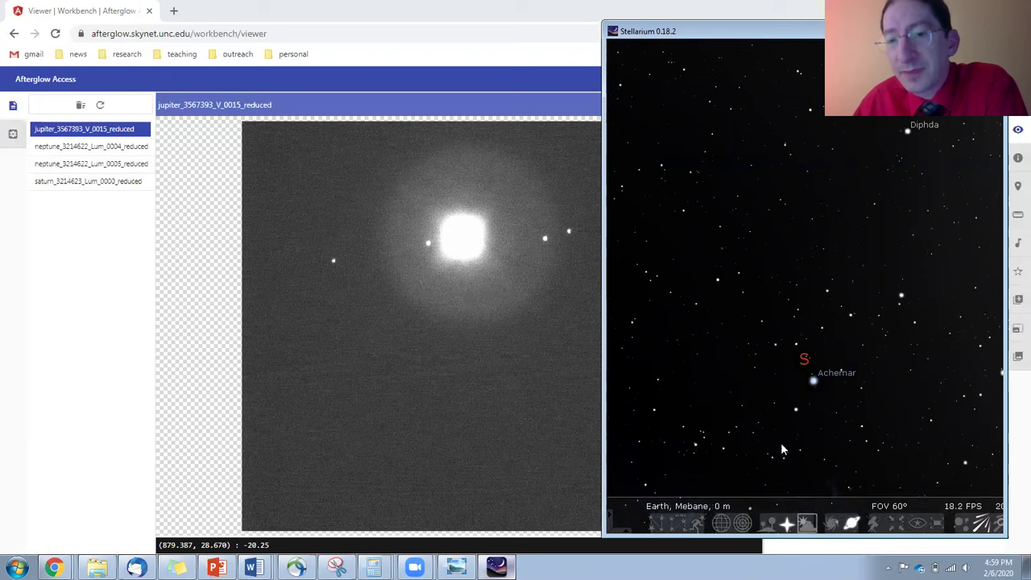
Search for Jupiter and magnify the sky view until the planet's individual moons can be distinguished
mouse_move(639, 341)
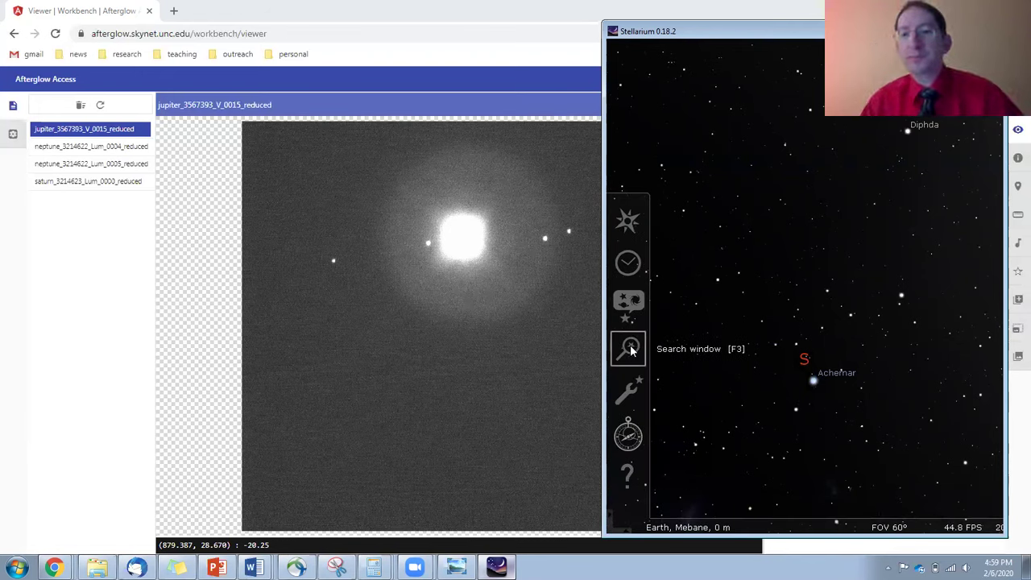
click(629, 348)
text(jupiter)
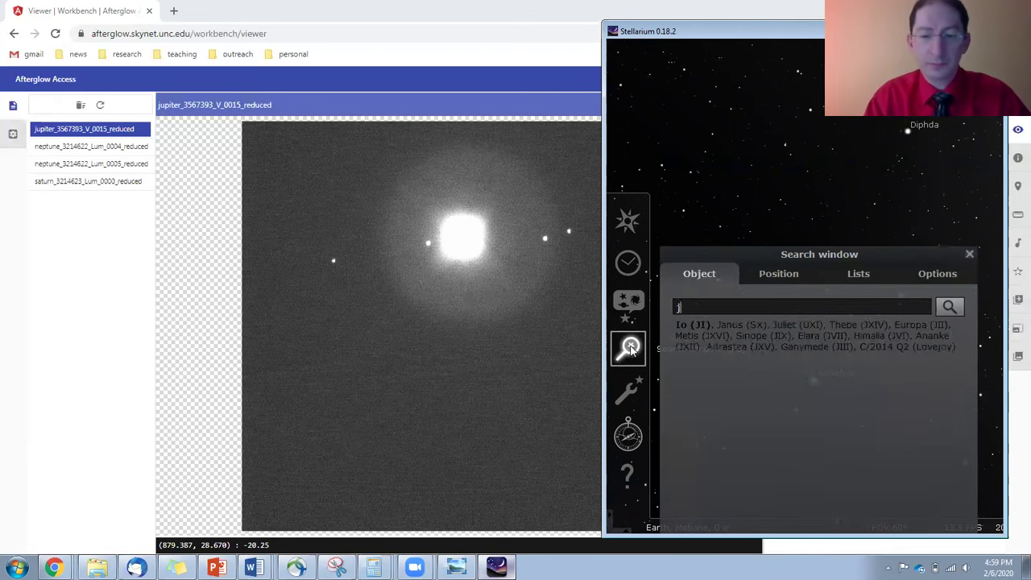
key(Return)
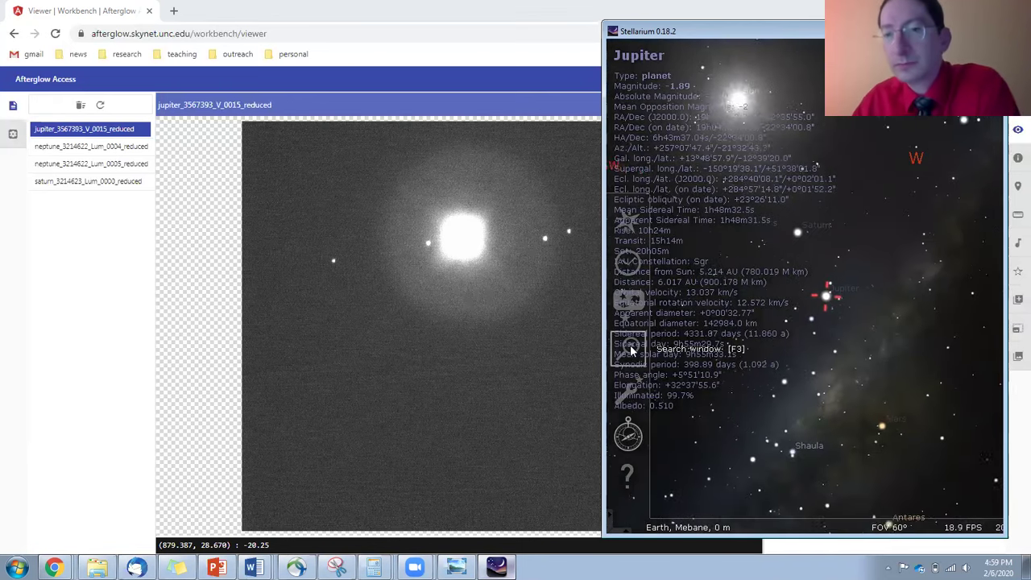
scroll(806, 290, up, 10)
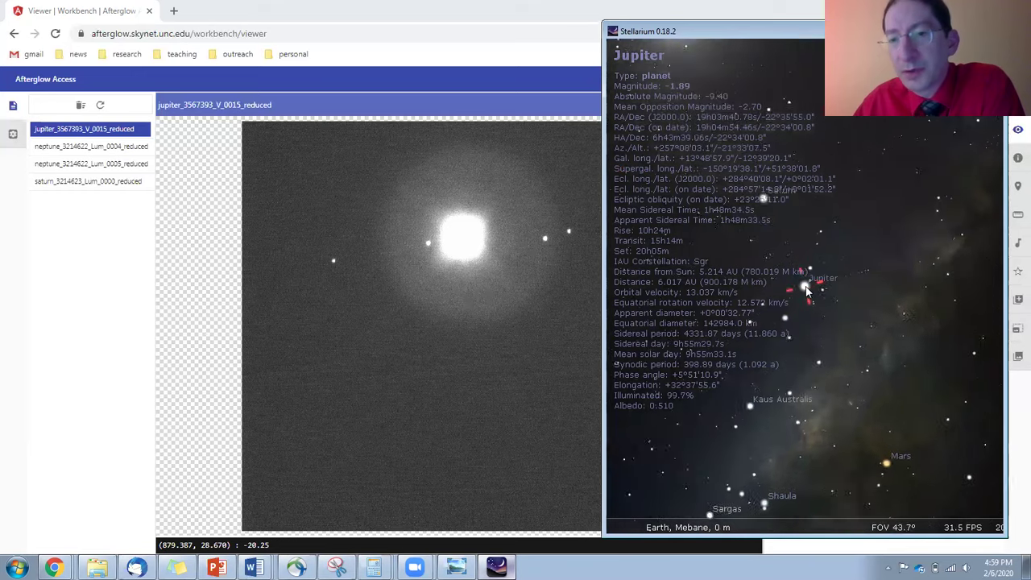
scroll(807, 290, up, 10)
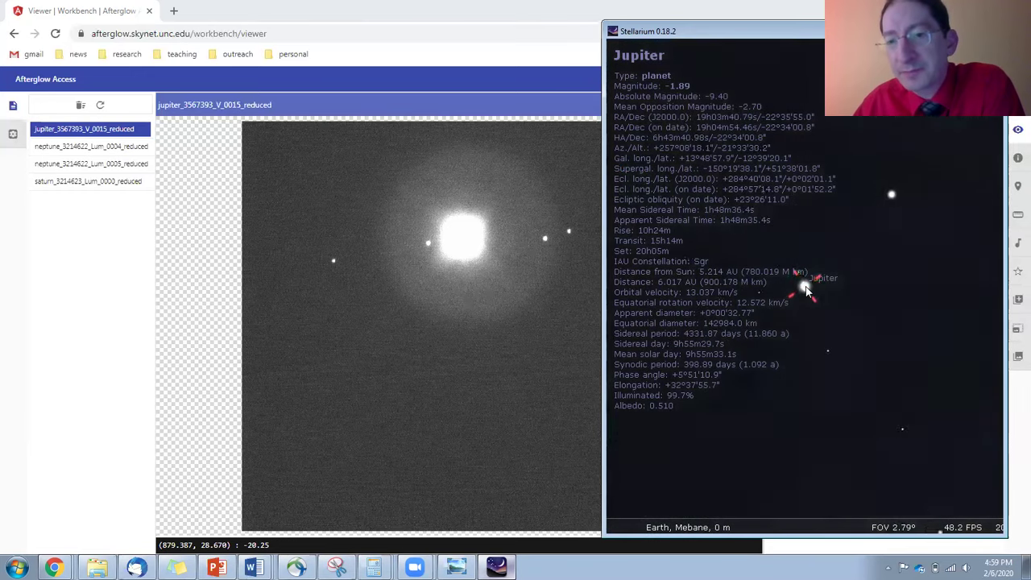
scroll(806, 290, up, 2)
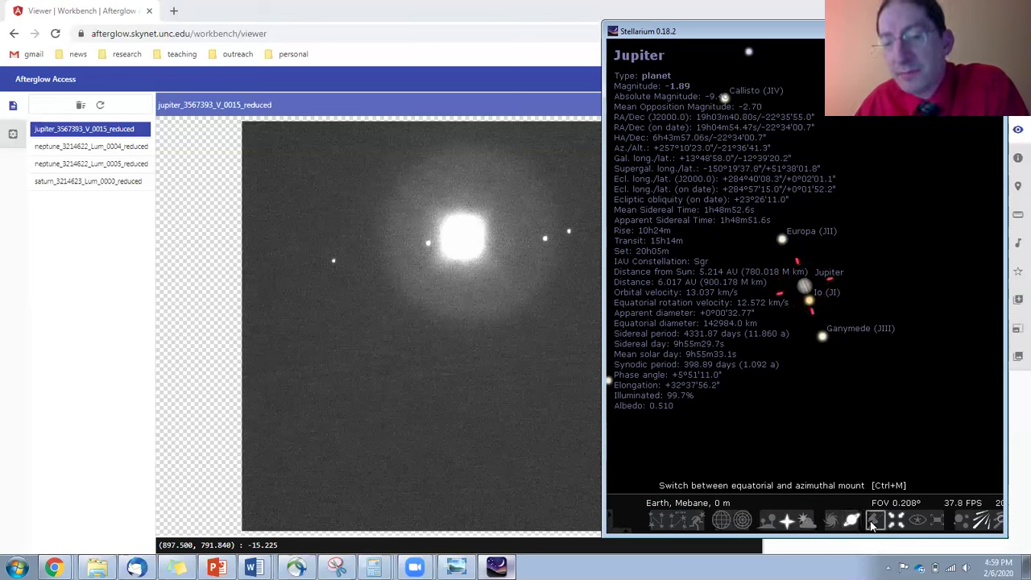
Switch the sky view to the equatorial mount and enlarge Jupiter and its inner moons to a field of view of 0.149°
click(873, 521)
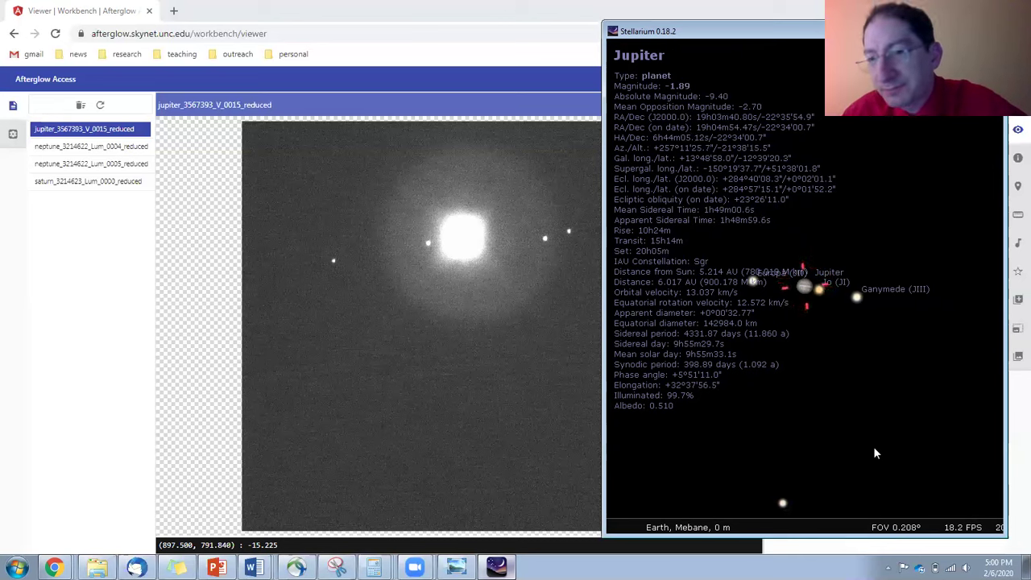
scroll(810, 301, up, 1)
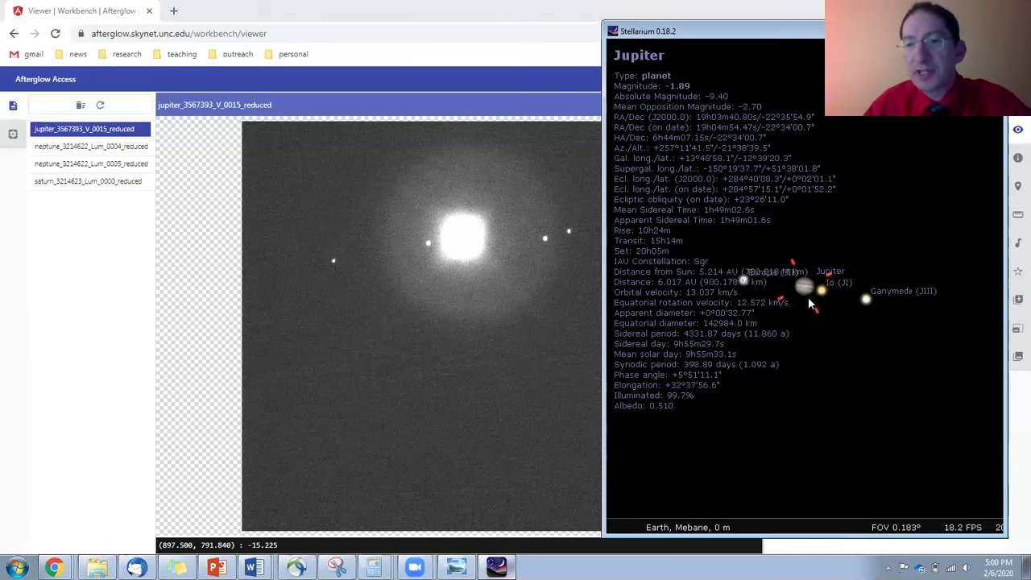
scroll(810, 302, up, 1)
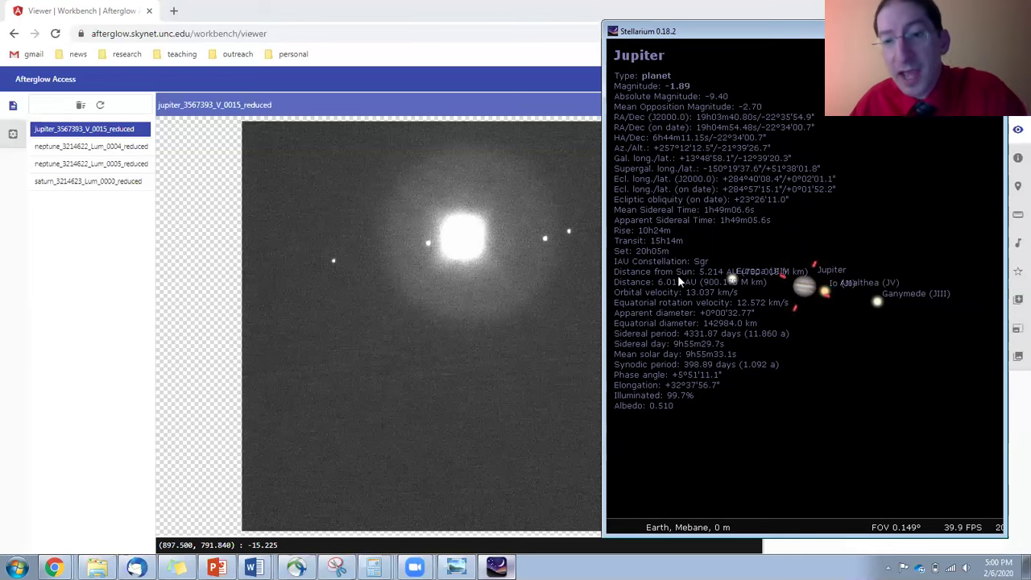
Open Stellarium's date and time settings, and look up the Jupiter image's observation start time in Afterglow's file info
mouse_move(622, 282)
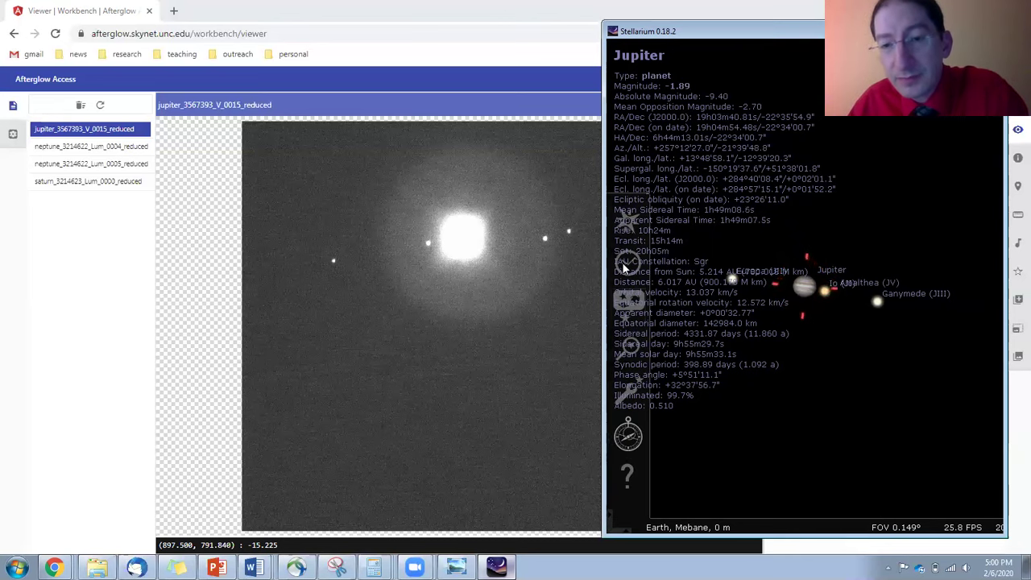
click(627, 263)
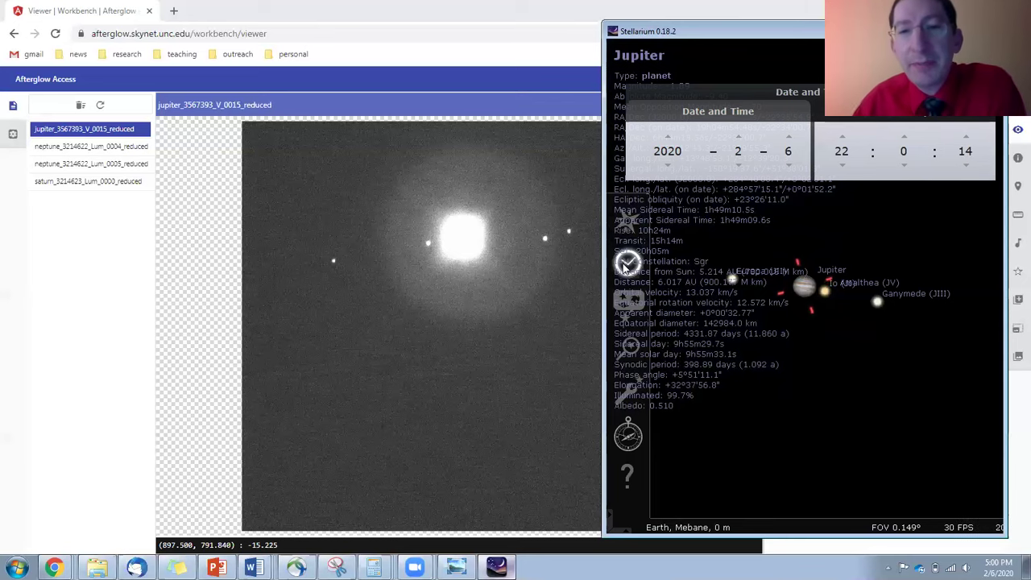
click(497, 62)
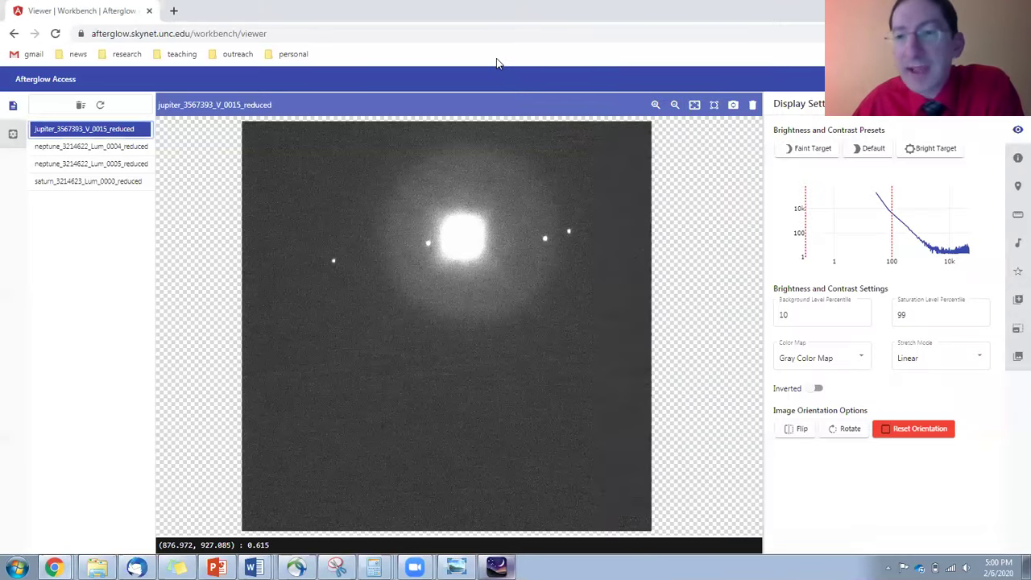
click(1017, 160)
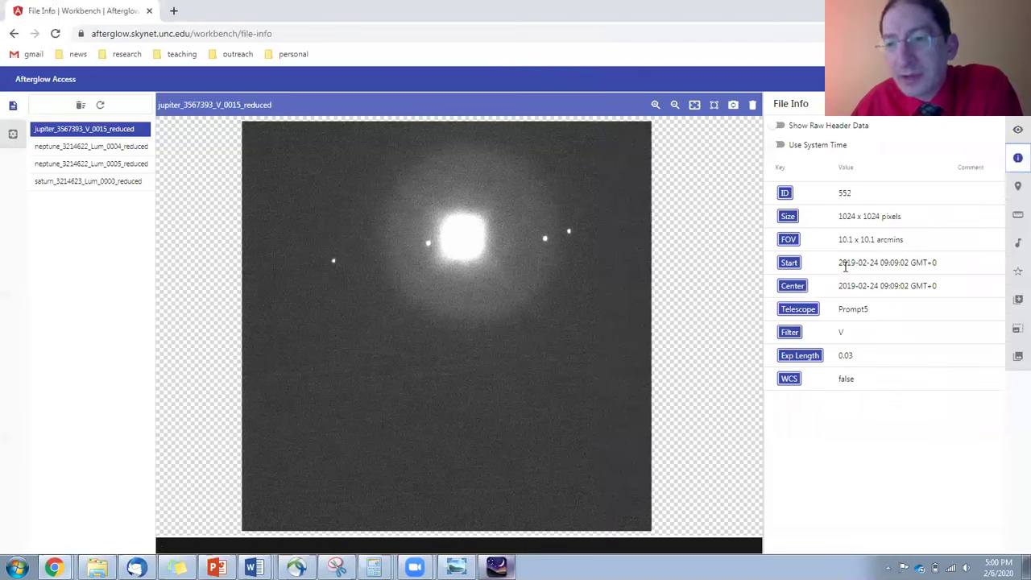
Switch back to Stellarium, make its date settings fully accessible and set the date to 2019-2-24
click(497, 567)
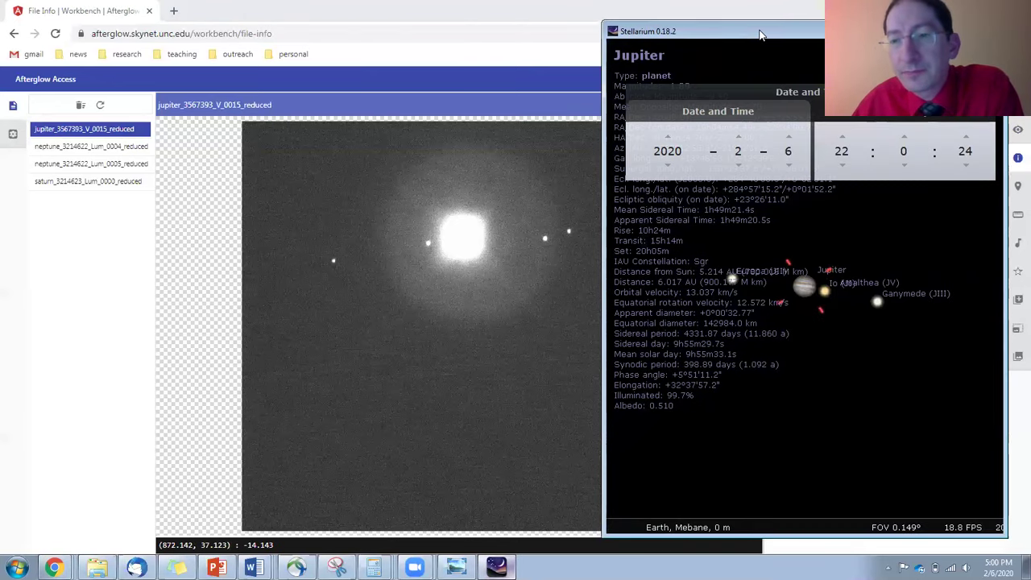
drag(759, 35, 570, 41)
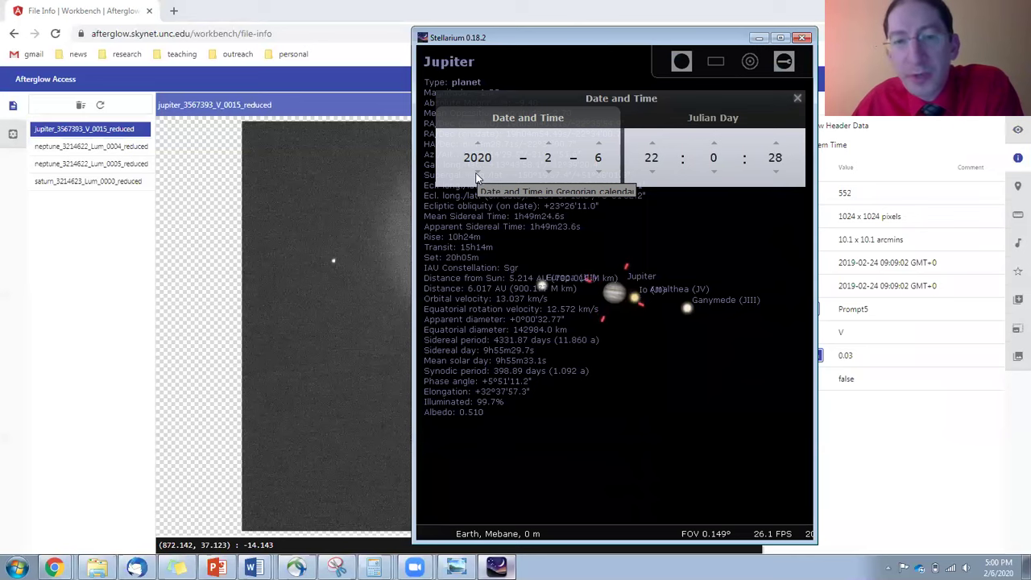
click(477, 172)
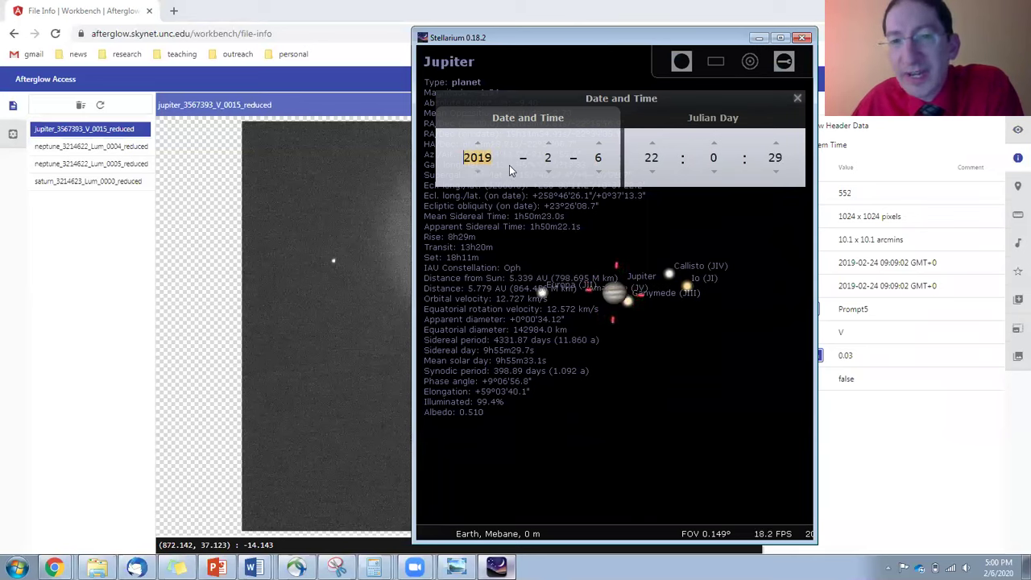
click(597, 158)
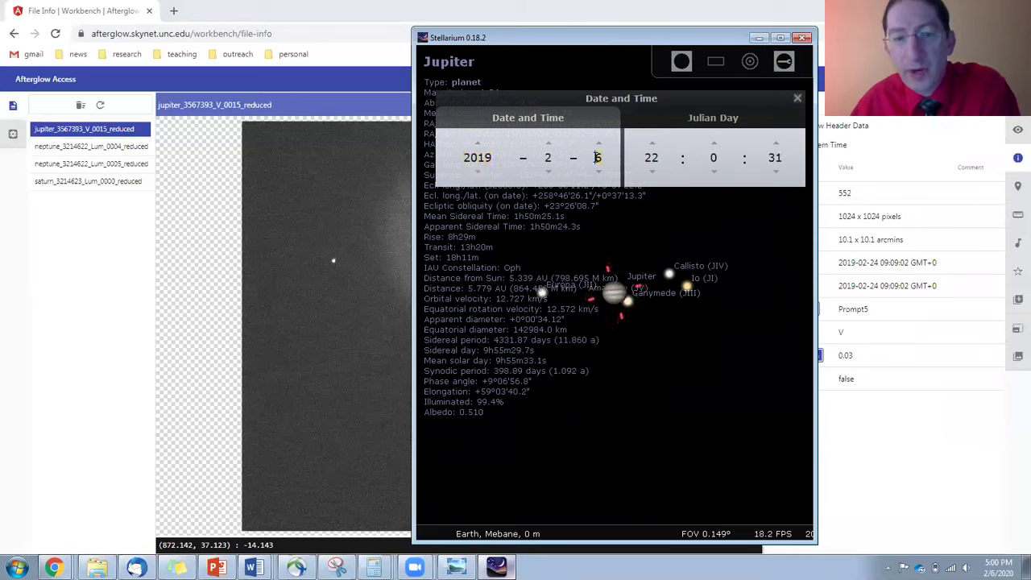
key(BackSpace)
text(24)
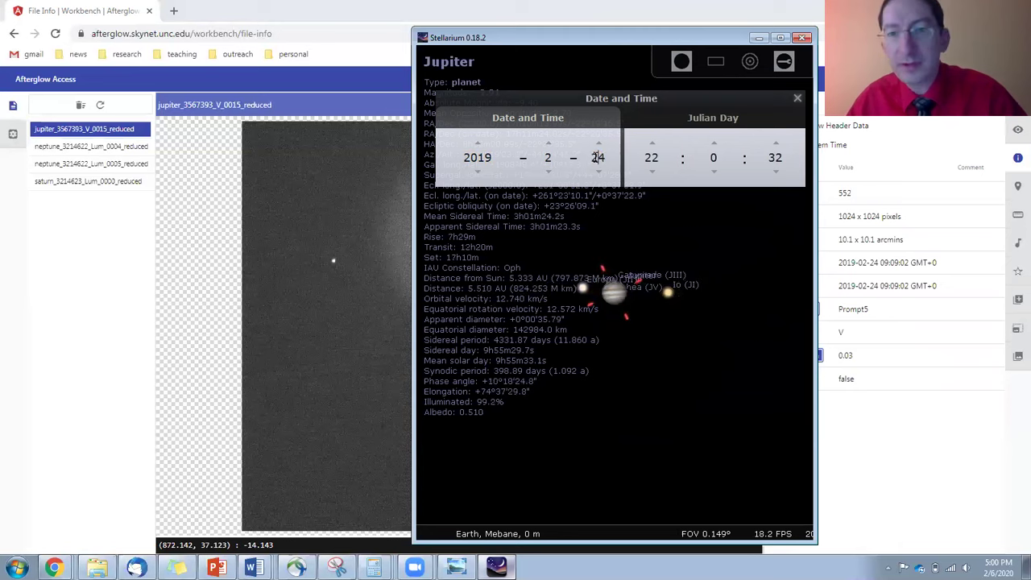
Set the simulation time to 9:09 and deselect Jupiter to clear its data overlay, keeping the Jupiter image in view alongside
double_click(653, 158)
text(9)
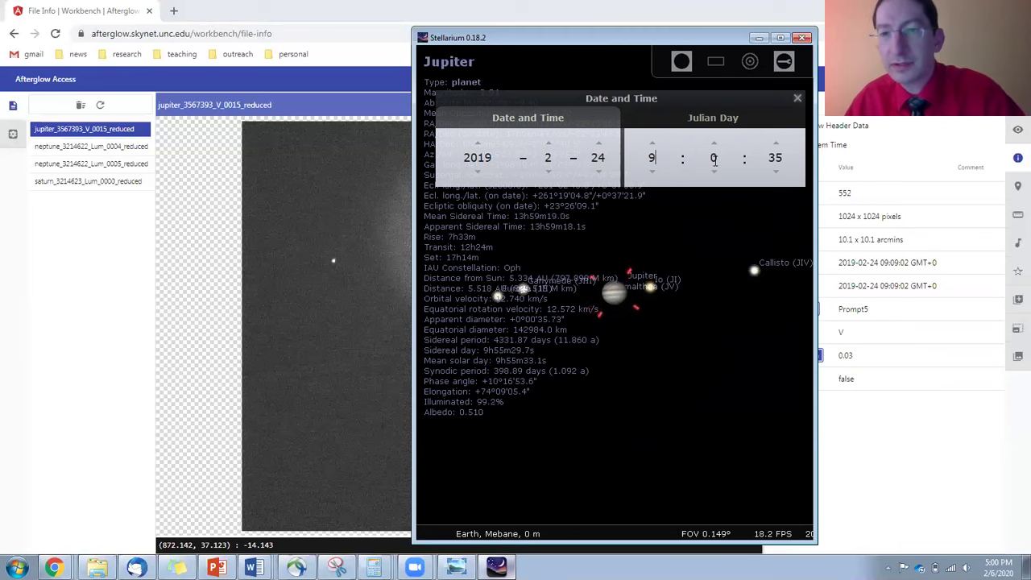
text(9)
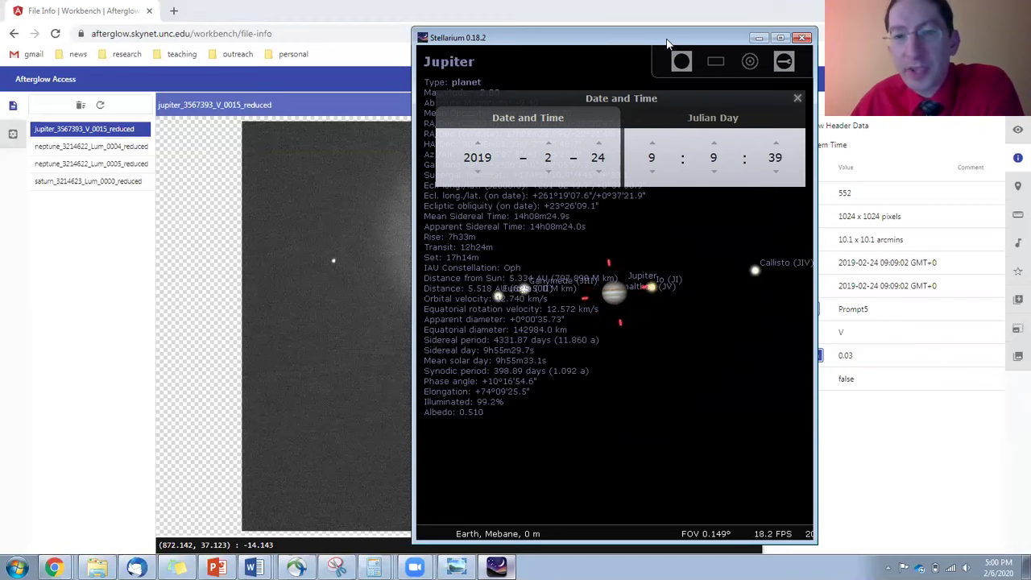
drag(667, 43, 868, 30)
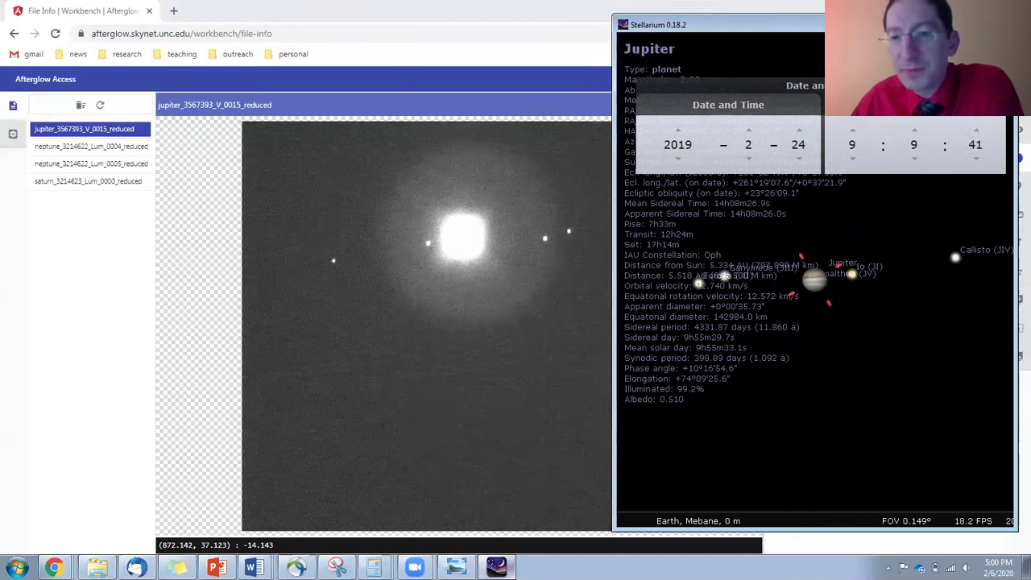
right_click(824, 258)
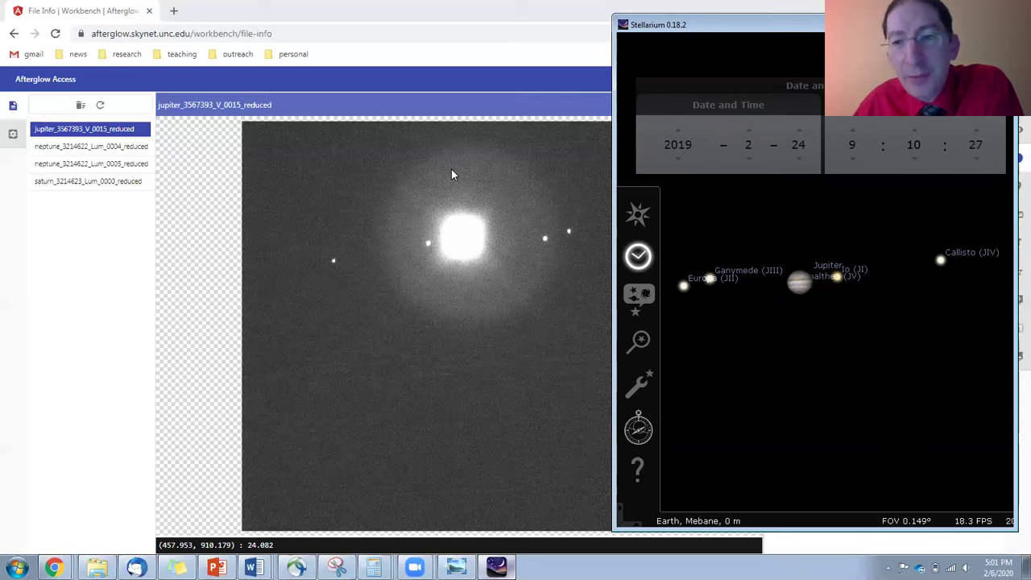
Return to Afterglow, rotate the Jupiter image by 180° and enlarge it around the planet and its four moons
click(586, 61)
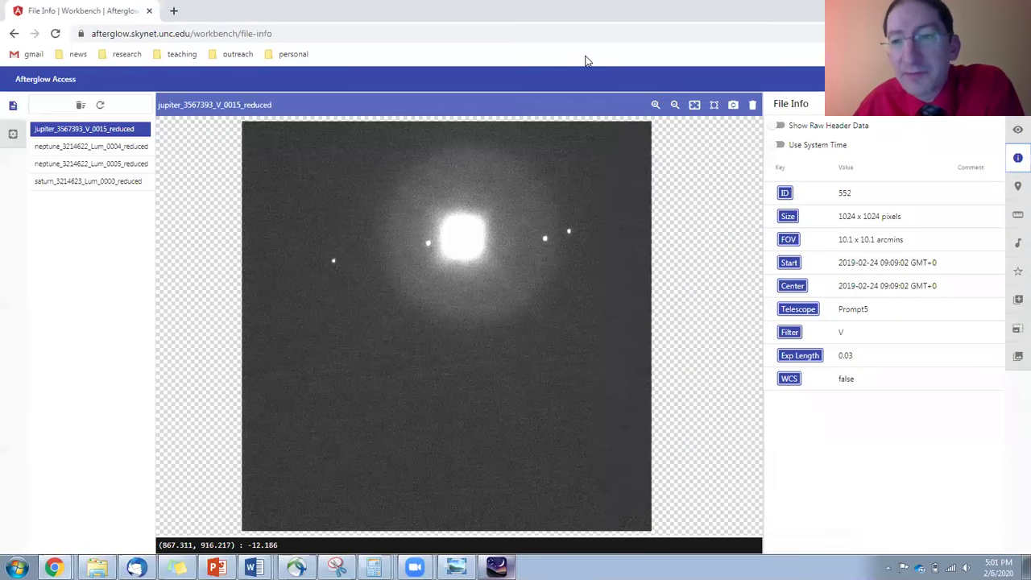
click(1017, 132)
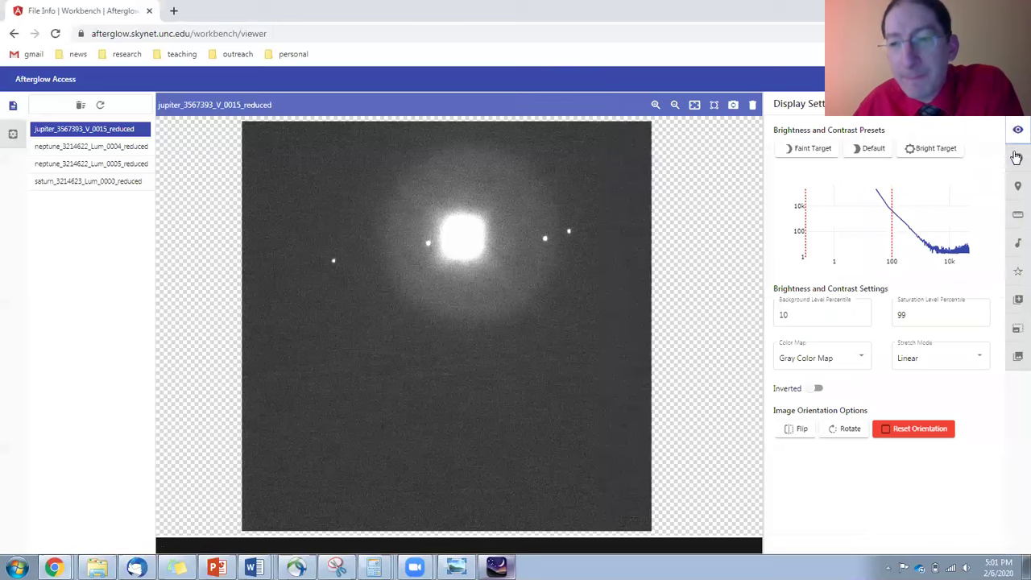
click(847, 434)
click(845, 433)
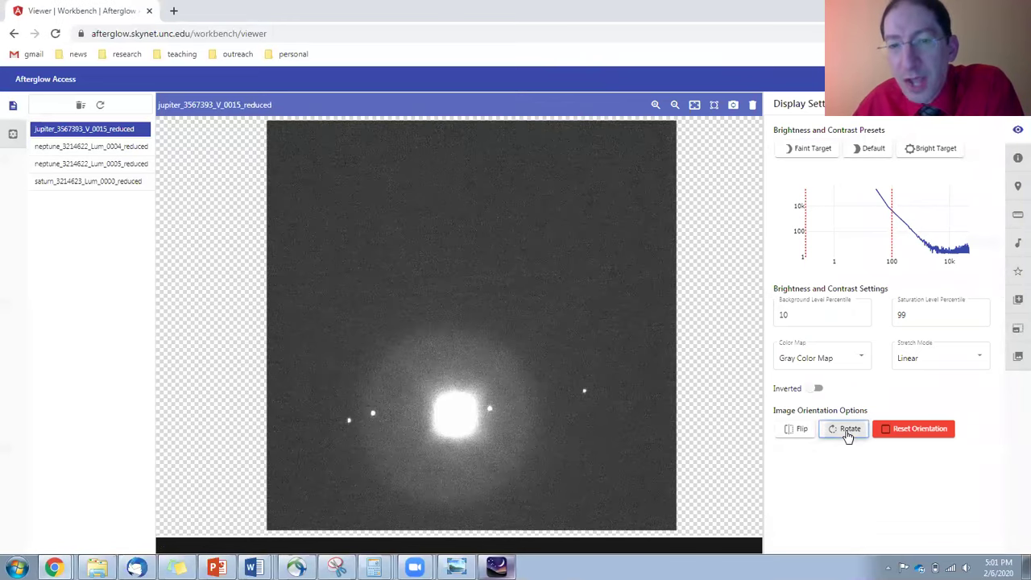
scroll(472, 427, up, 4)
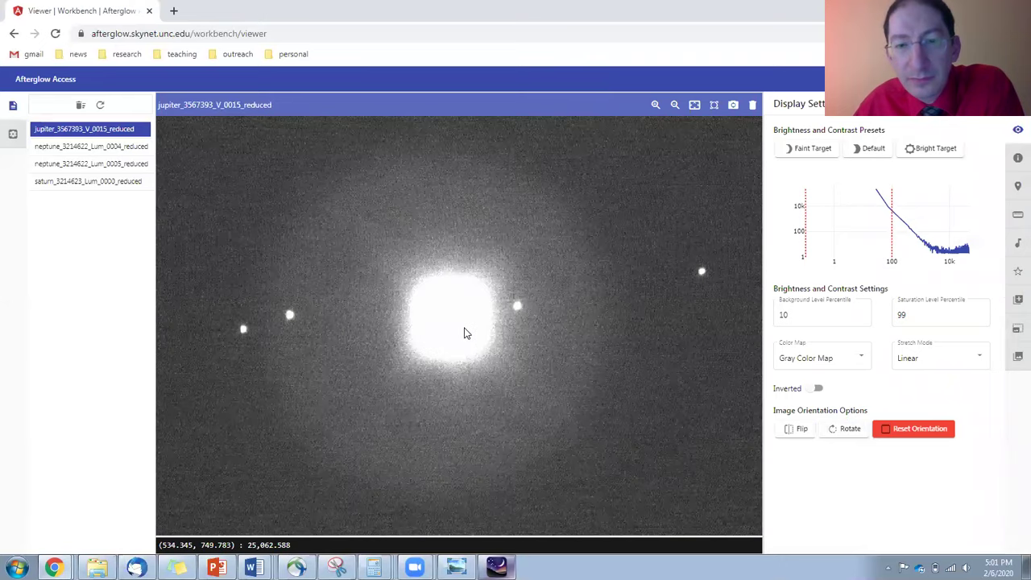
Compare the moon positions in the Jupiter image with Stellarium's labelled simulation, and return to an enlarged view of the planet and moons in Afterglow
drag(464, 332, 375, 334)
scroll(449, 338, down, 2)
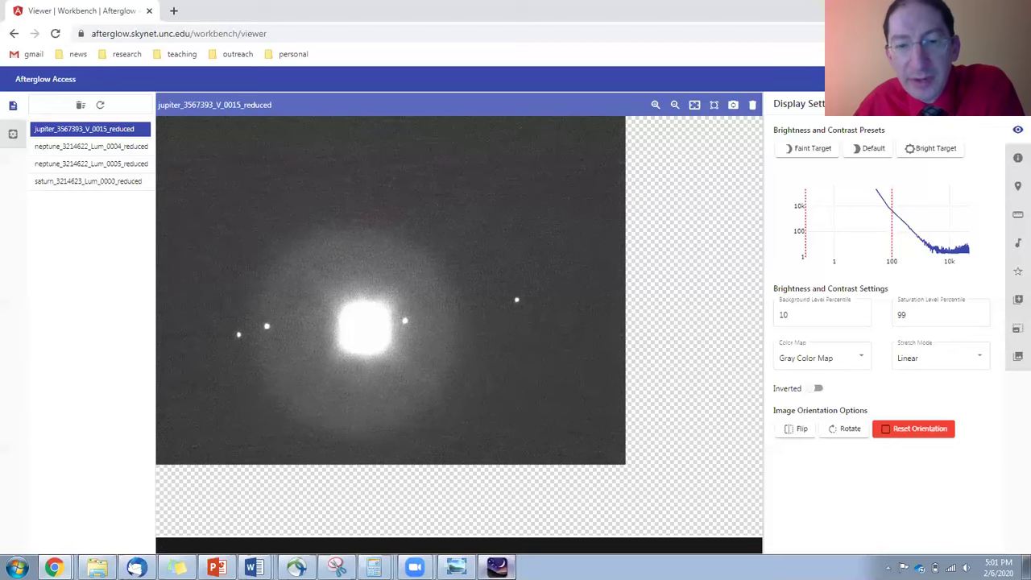
click(496, 567)
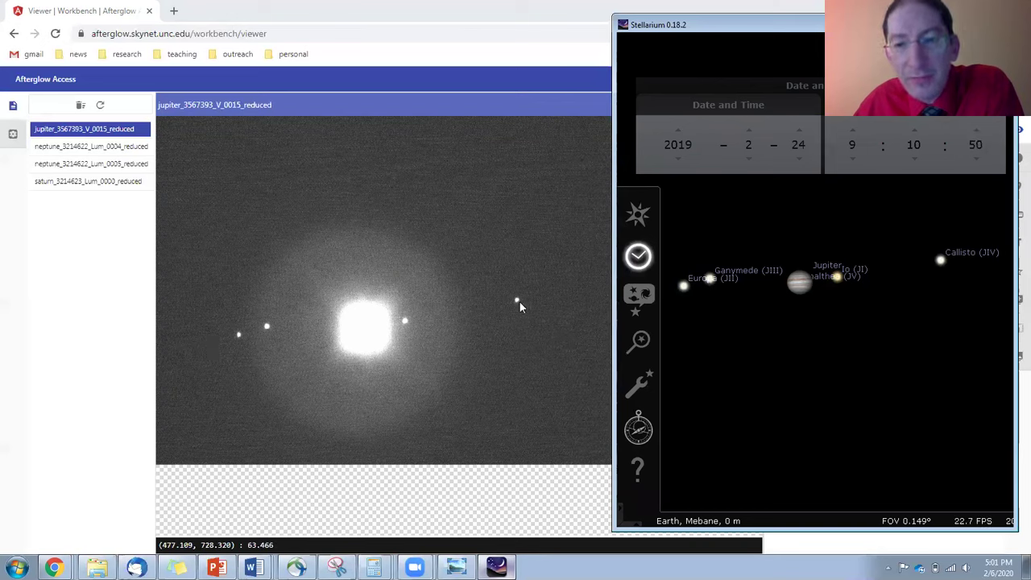
click(529, 496)
scroll(473, 365, up, 2)
drag(459, 368, 603, 373)
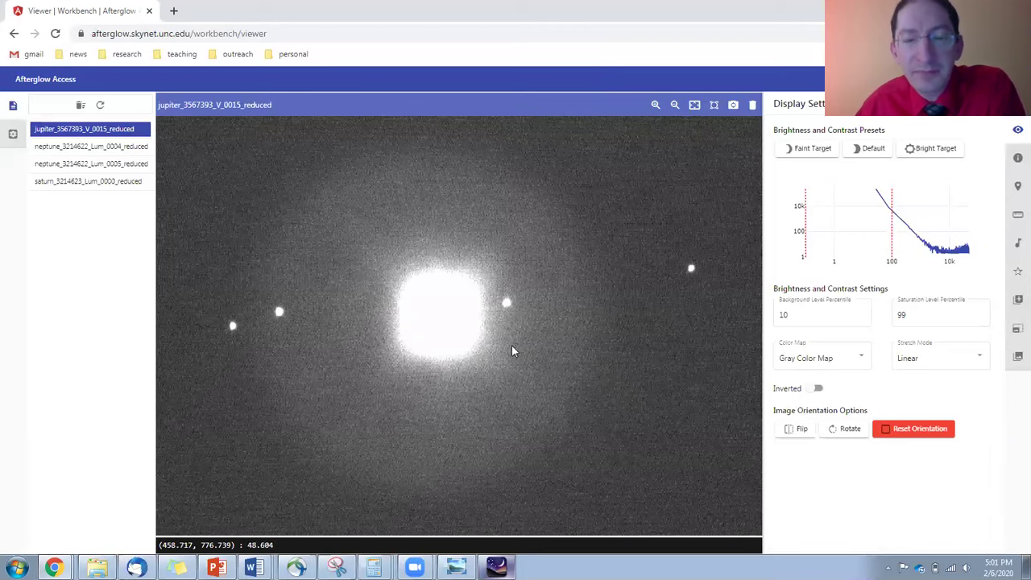
drag(513, 350, 509, 355)
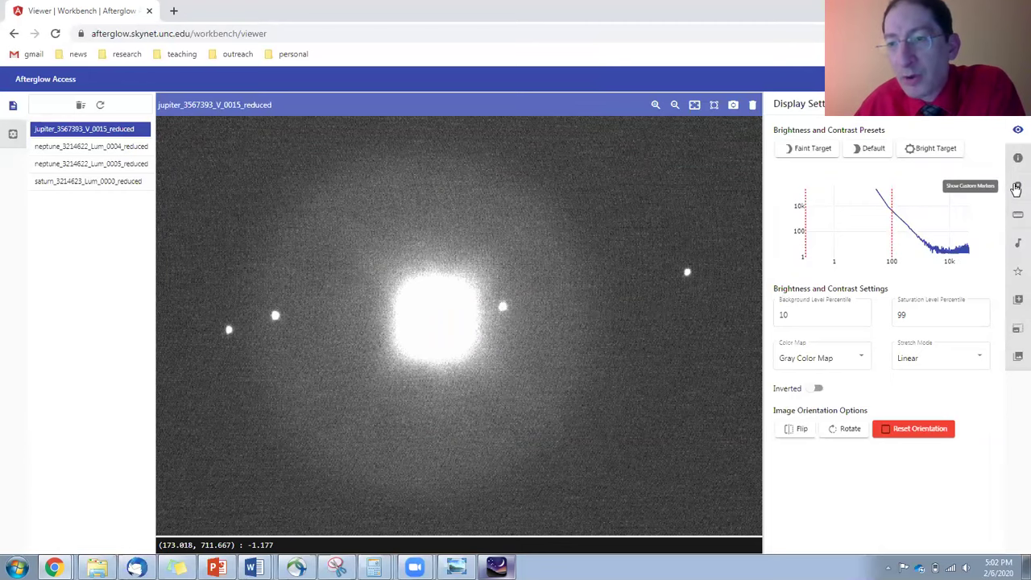
Turn on centroiding for custom markers and place a marker on each of the four moons in the Jupiter image
click(1016, 187)
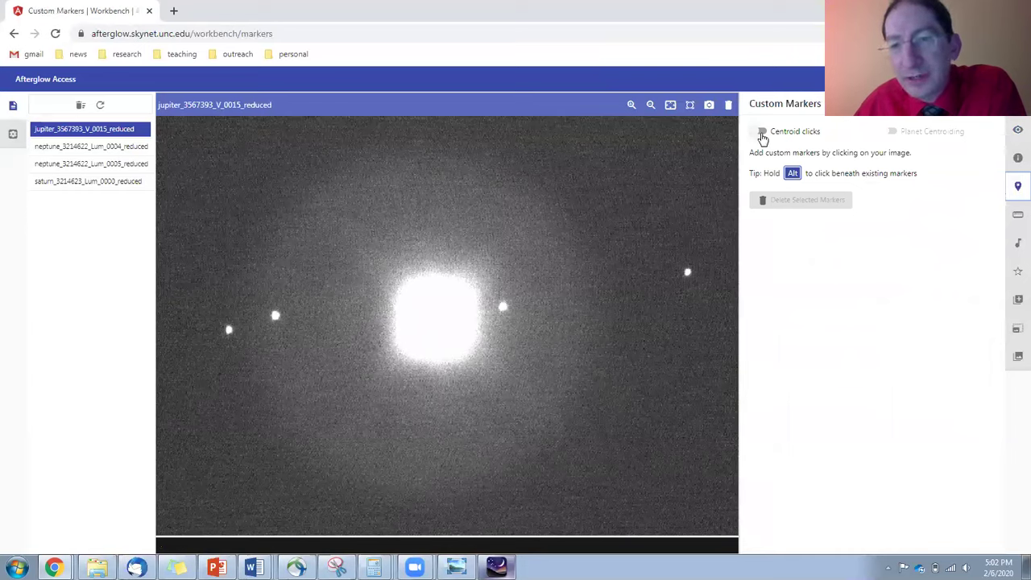
click(760, 133)
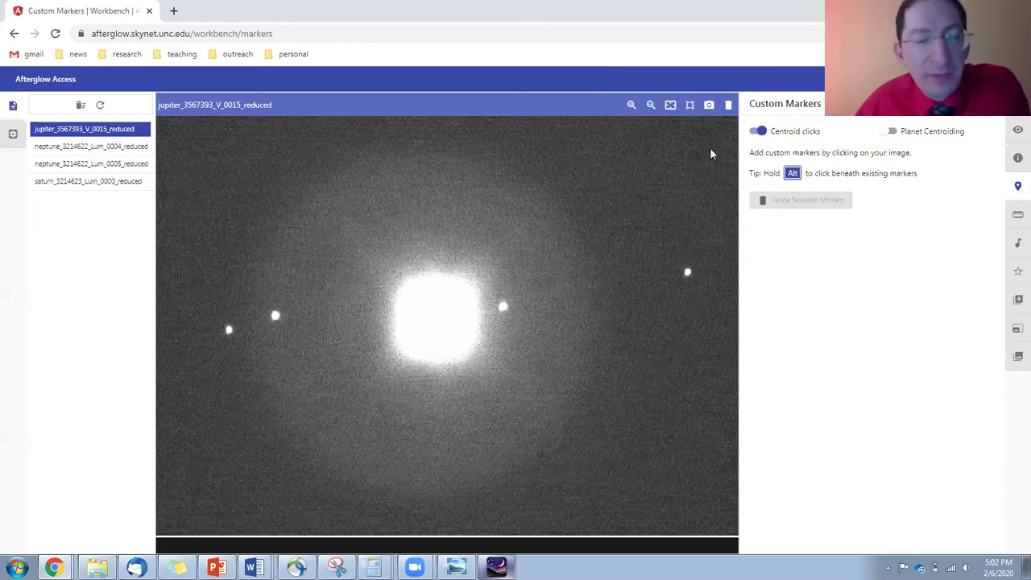
click(228, 330)
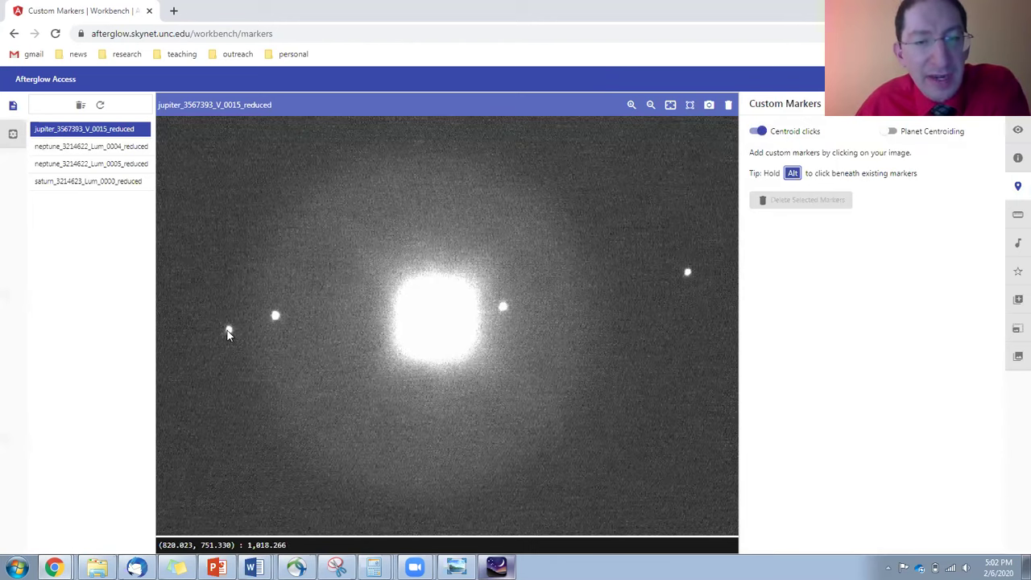
click(275, 315)
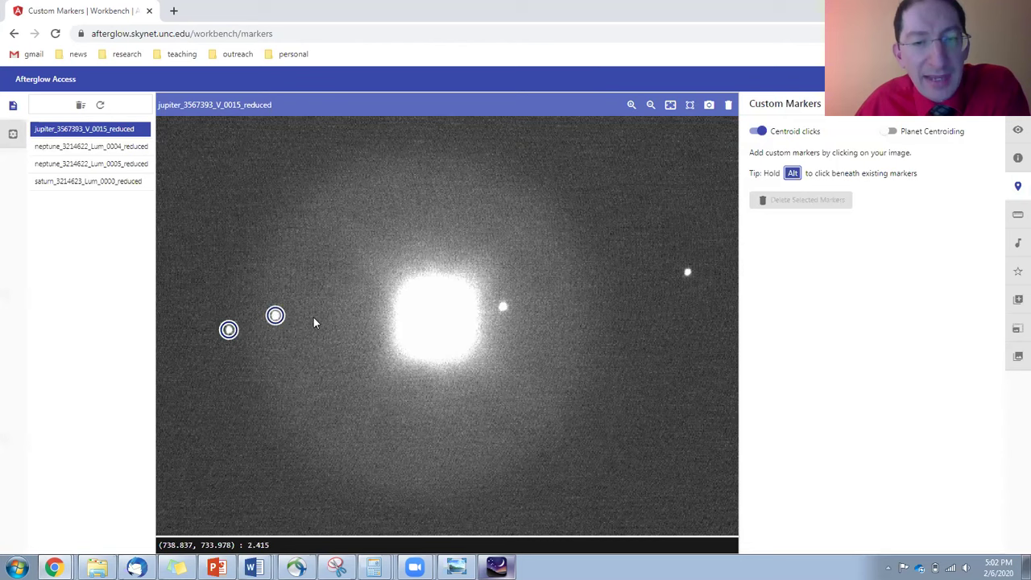
click(502, 309)
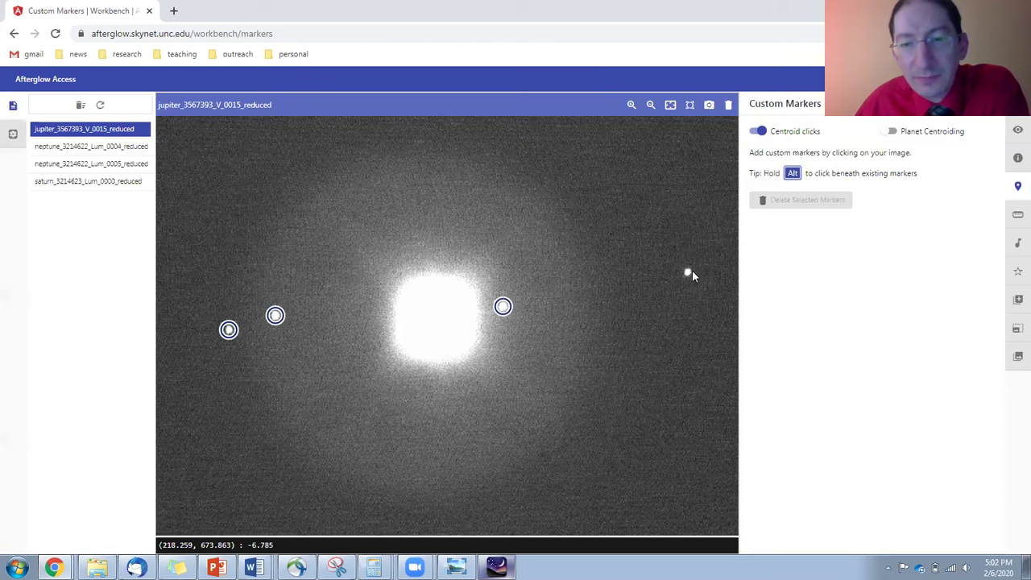
click(687, 272)
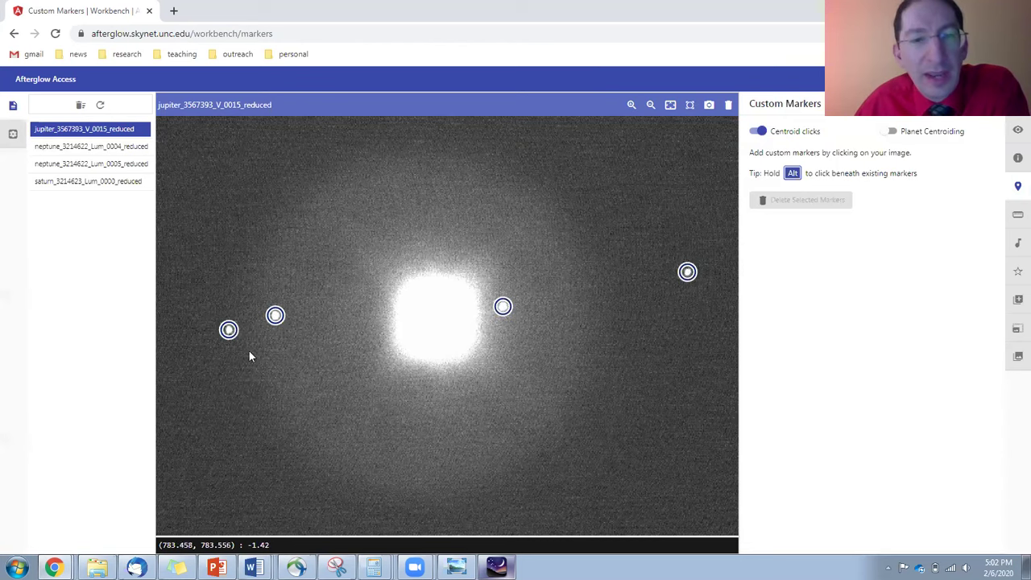
Label the marker of the moon farthest left of Jupiter Europa and the neighbouring one Ganymede
click(230, 332)
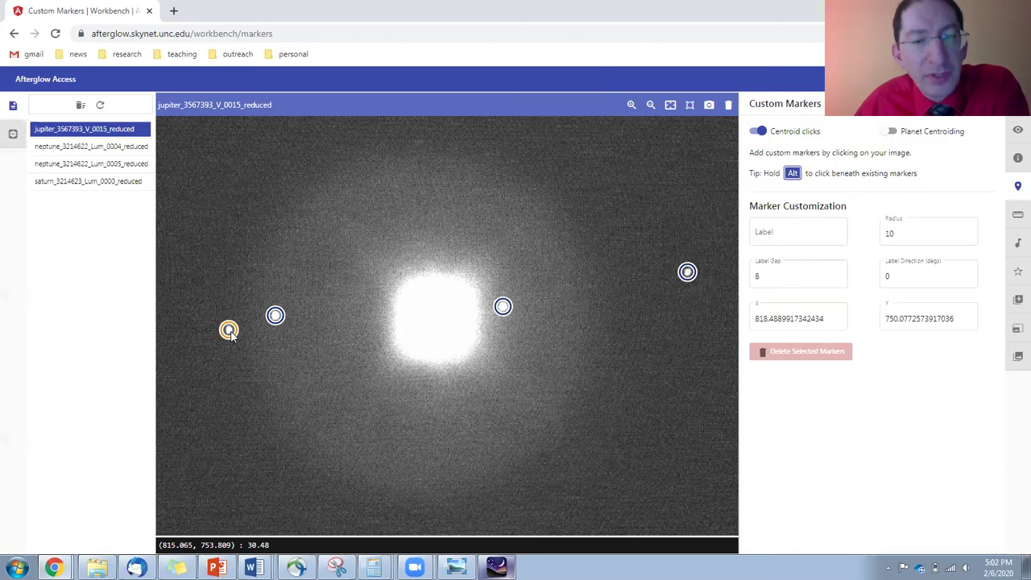
click(812, 233)
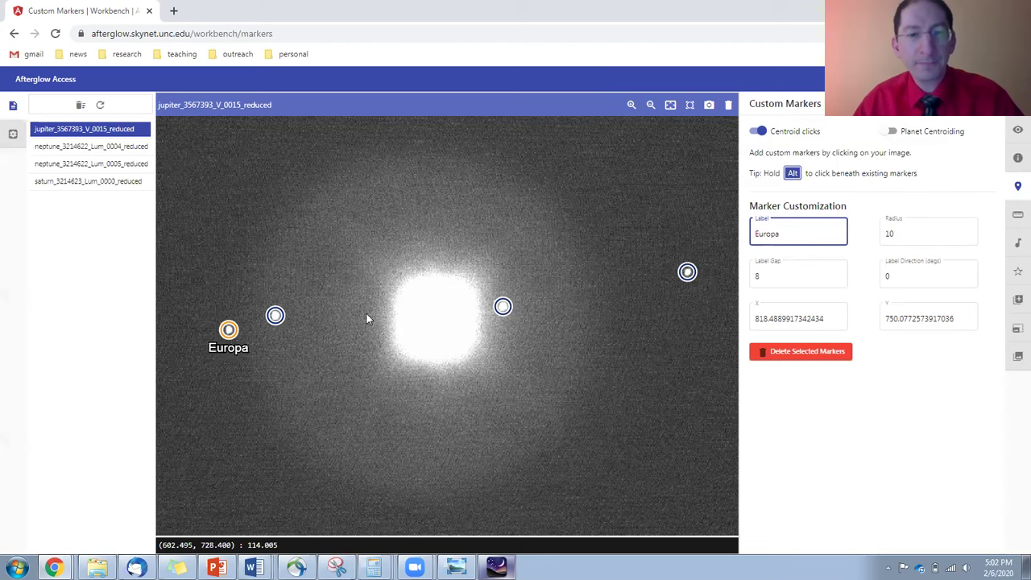
click(276, 316)
click(276, 314)
click(775, 235)
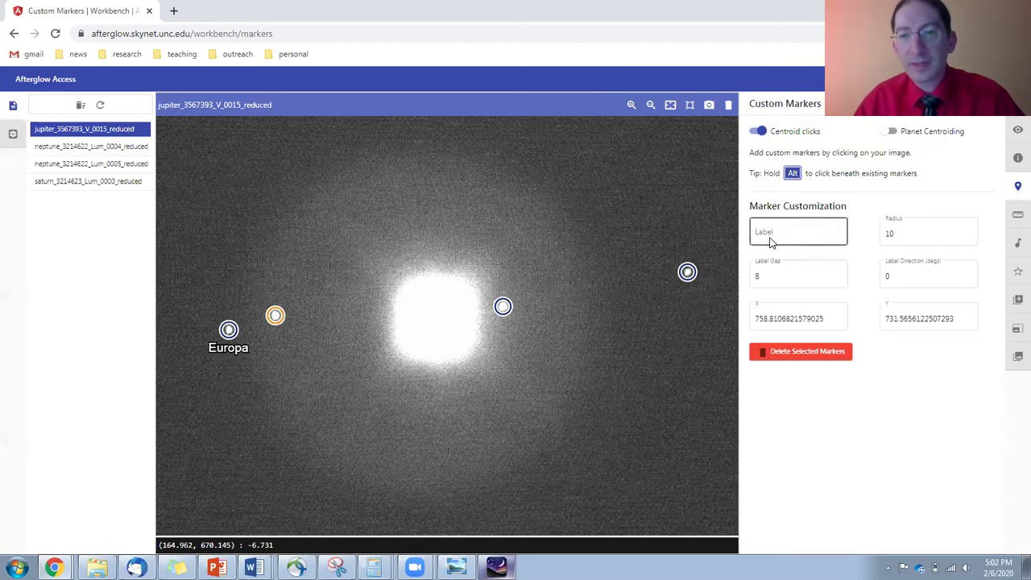
text(Gany)
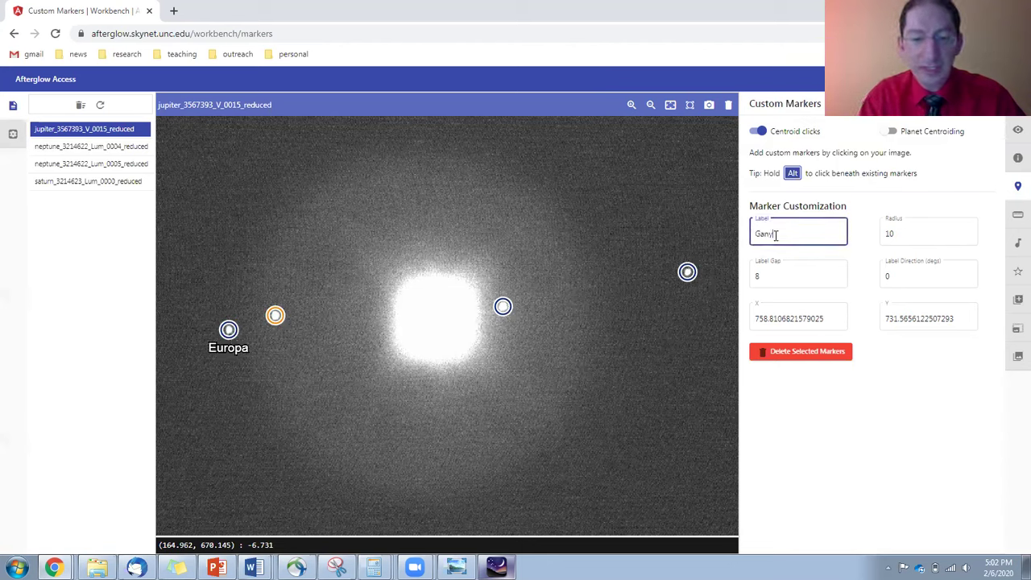
text(mede)
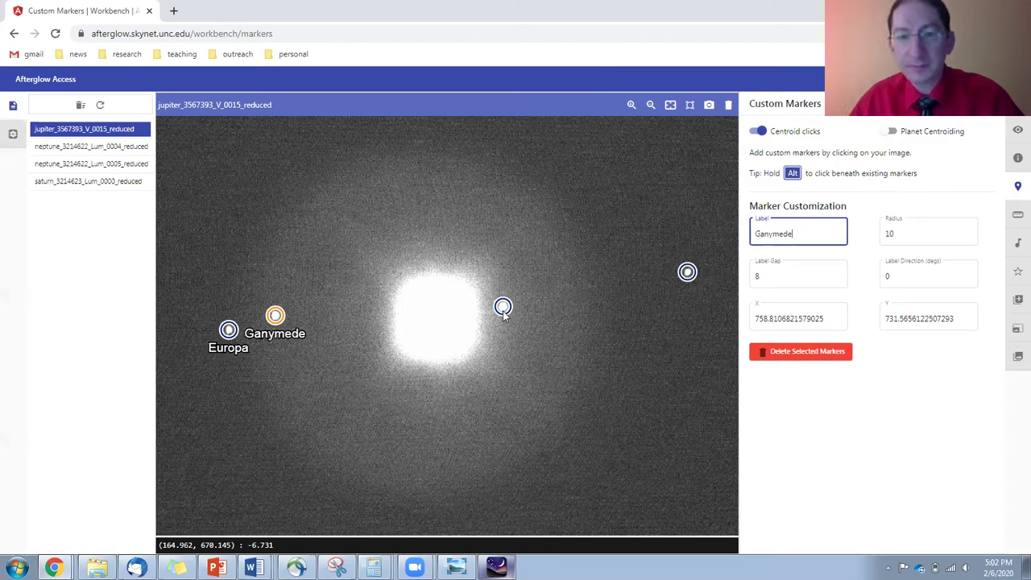
Label the marker just right of Jupiter Io and the far right marker Callisto
click(503, 310)
click(789, 233)
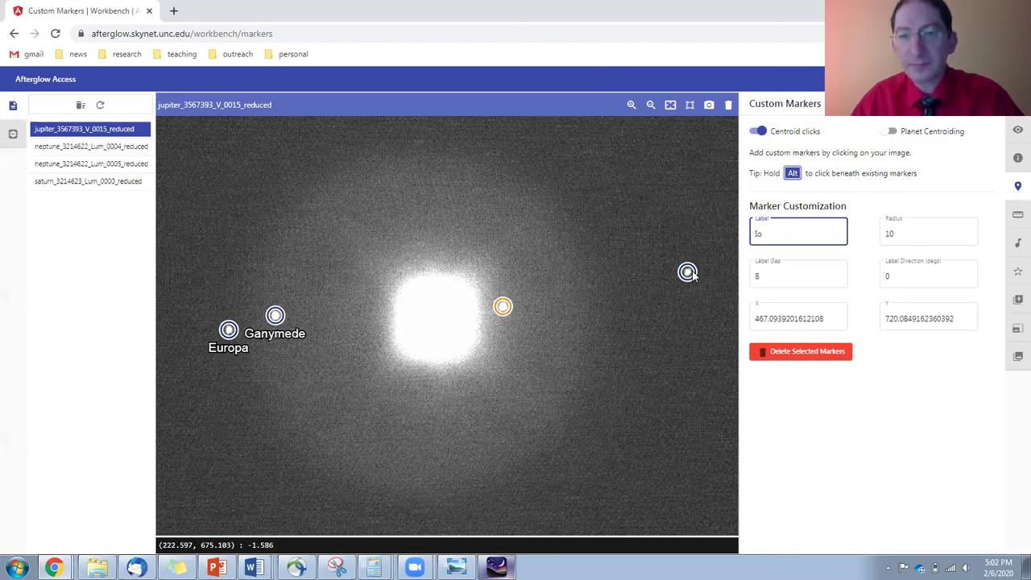
click(687, 271)
click(782, 232)
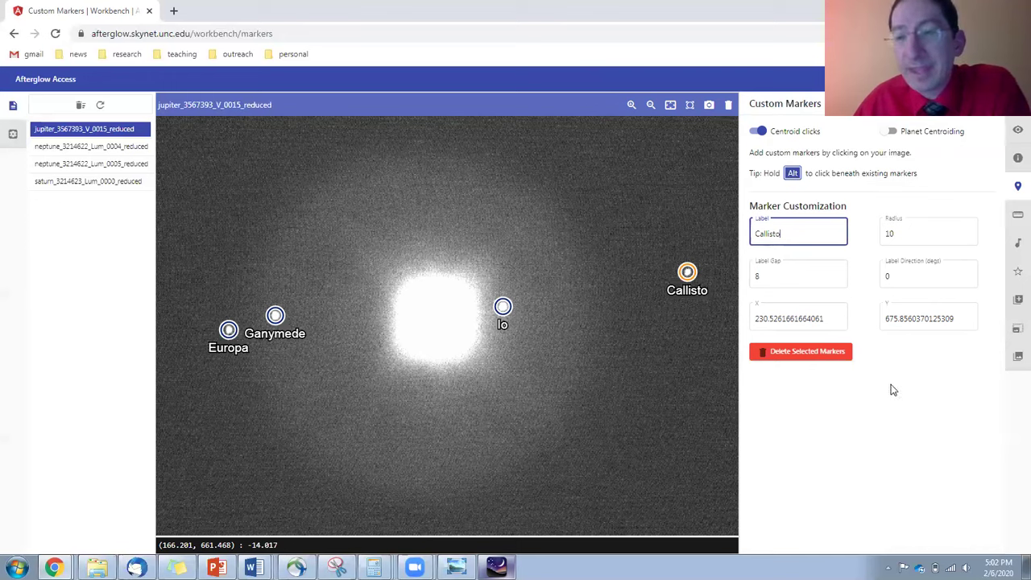
Set the Callisto marker's radius to 17, label gap to 18 and label direction to 120 degrees, and deselect it
click(906, 234)
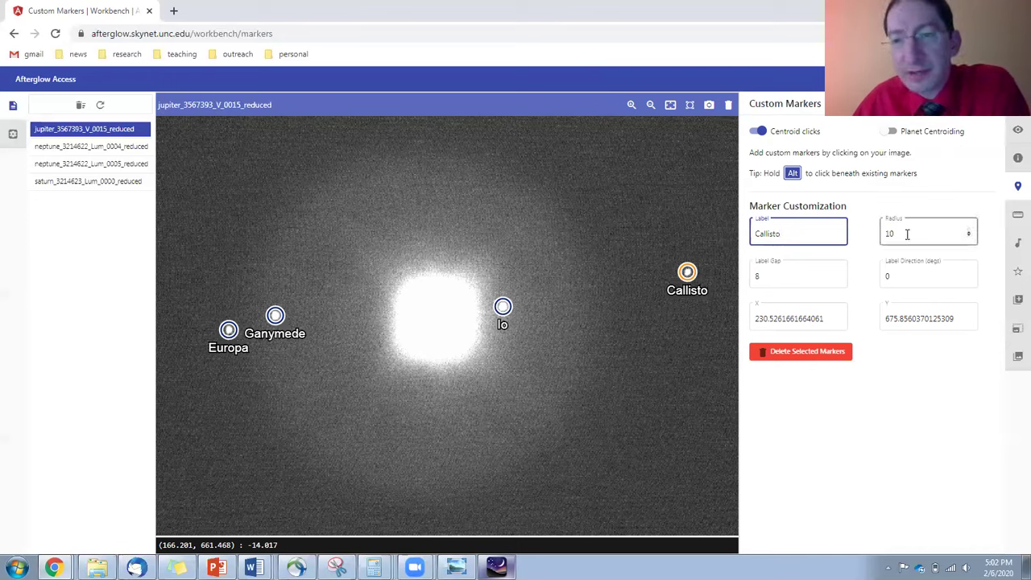
click(969, 230)
click(970, 230)
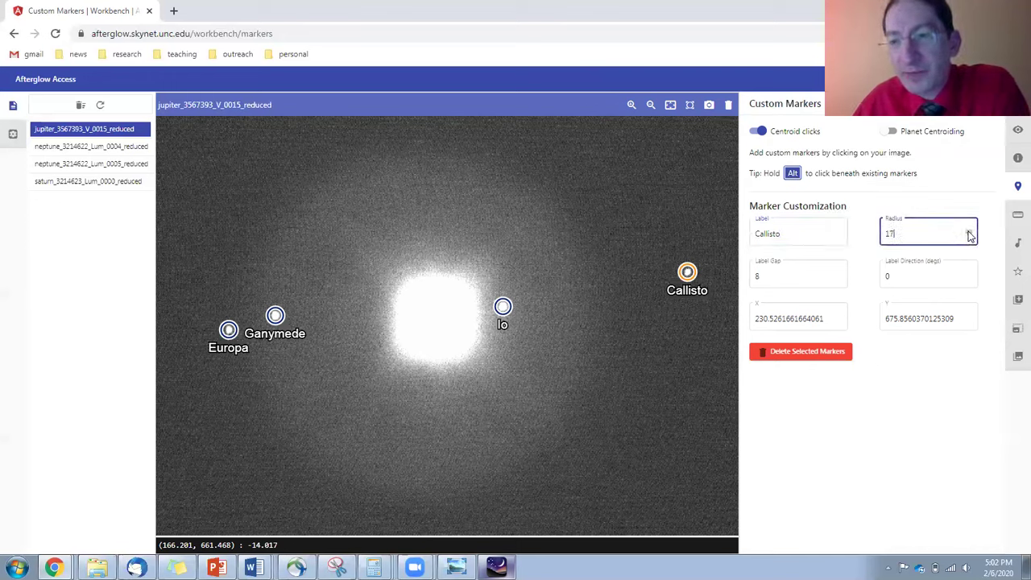
click(839, 274)
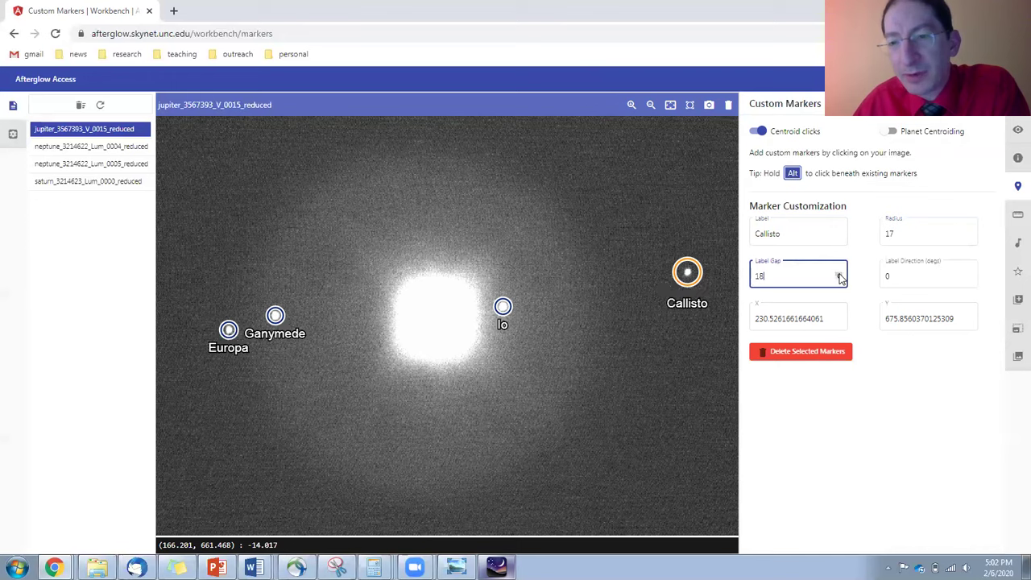
click(964, 274)
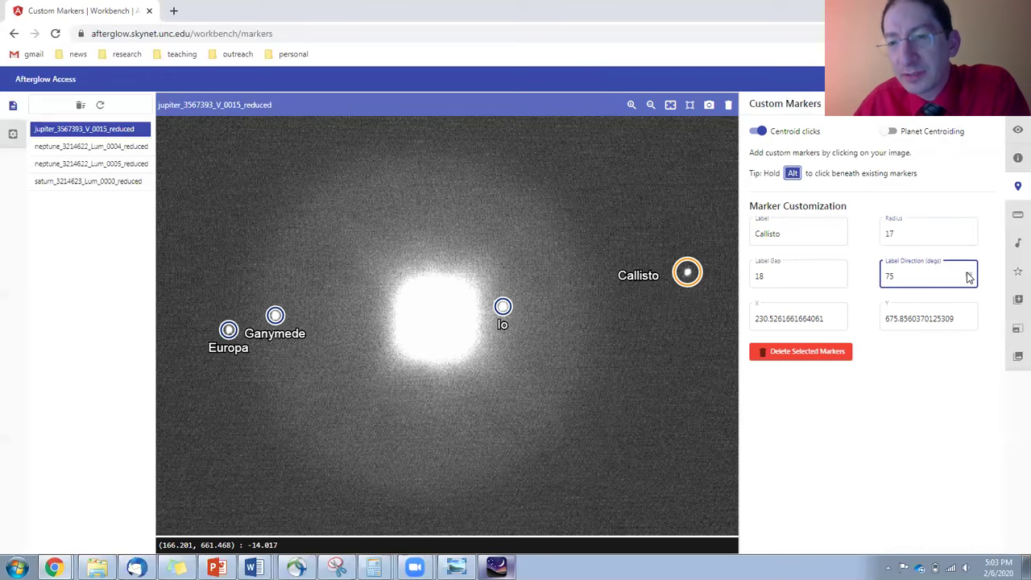
click(969, 273)
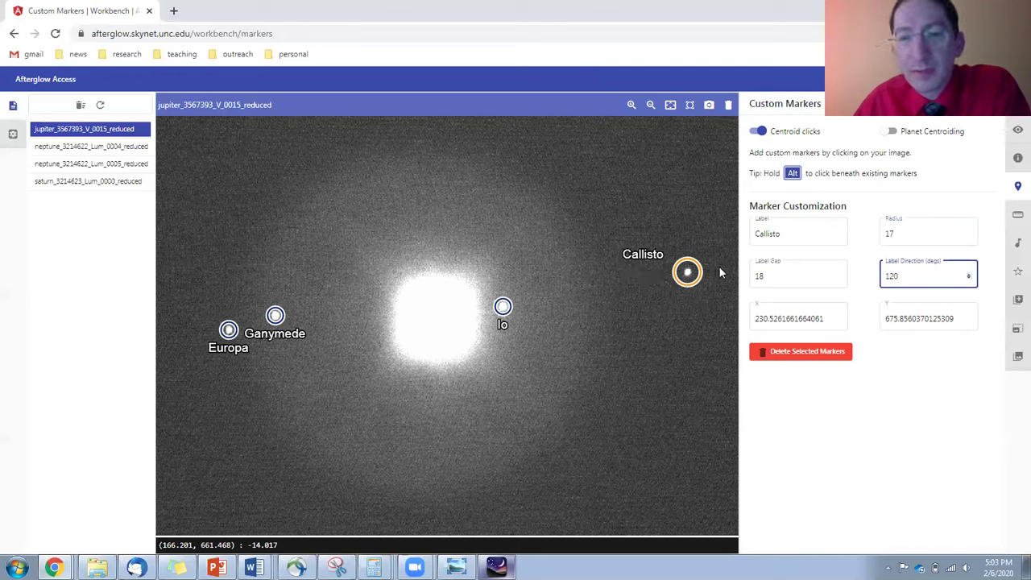
click(648, 204)
scroll(437, 215, up, 3)
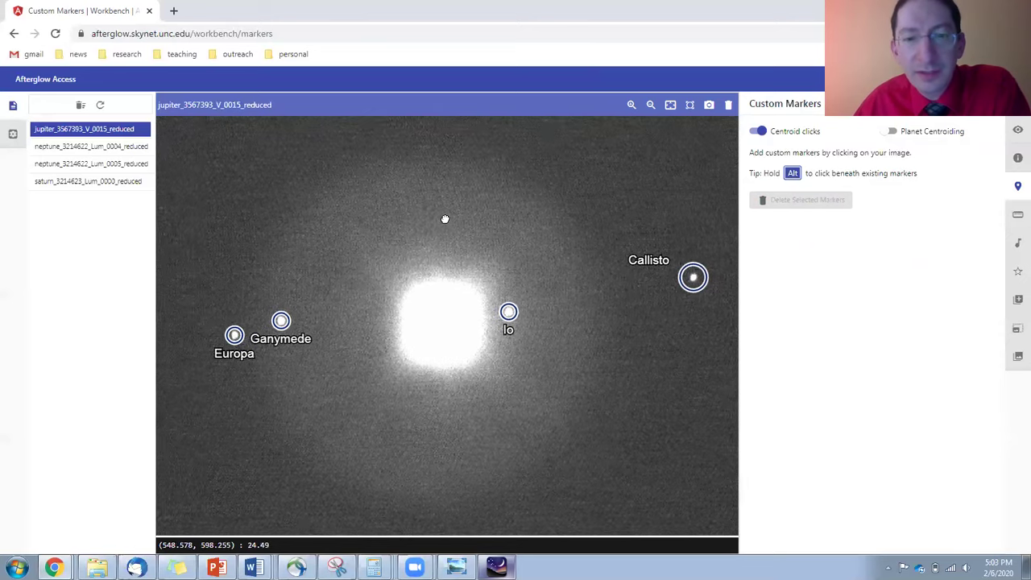
scroll(437, 220, down, 1)
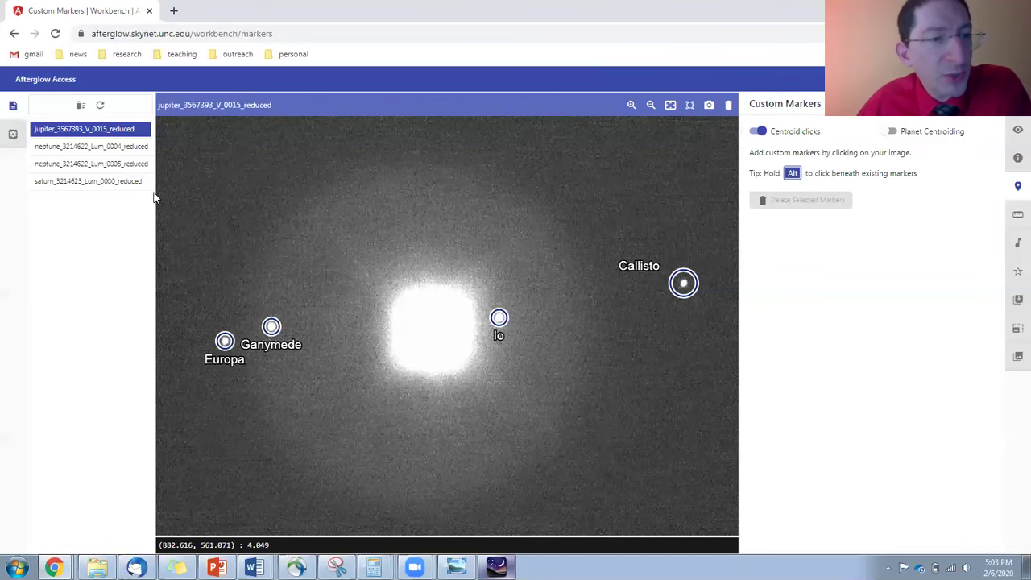
Open the saturn_3214623_Lum_0000_reduced image in Afterglow, switch to Stellarium and find Saturn there
click(128, 185)
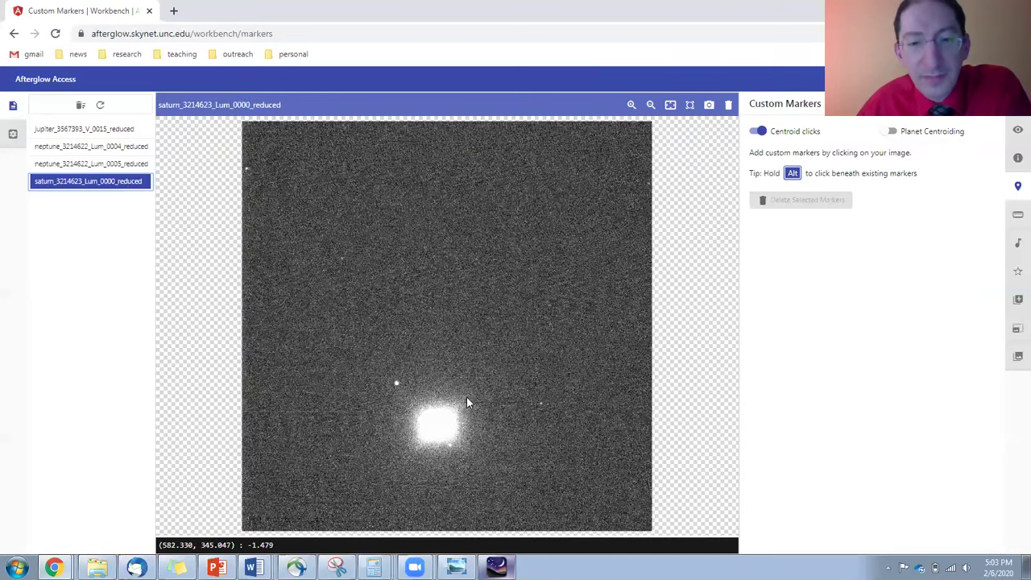
key(alt+Tab)
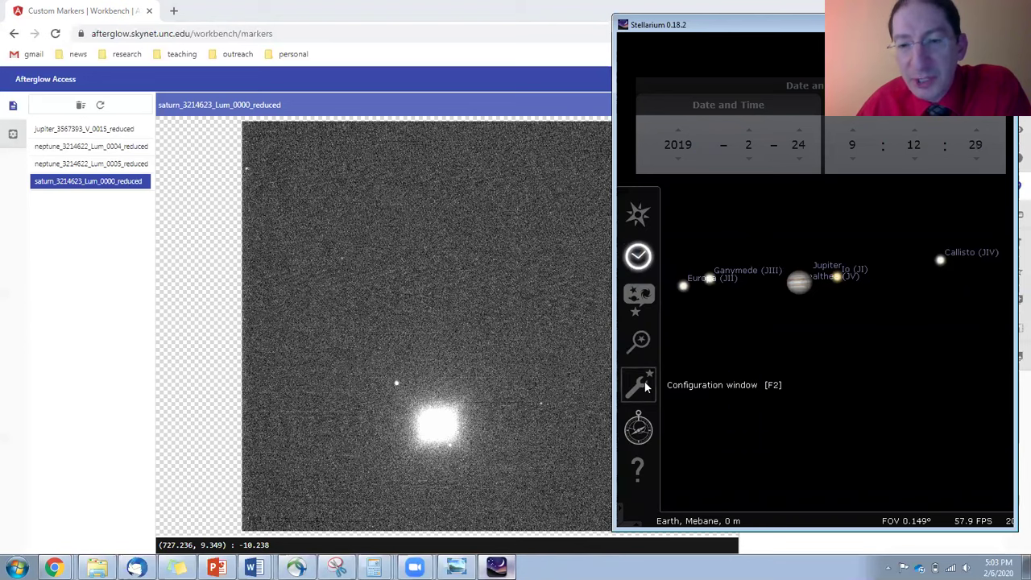
click(638, 343)
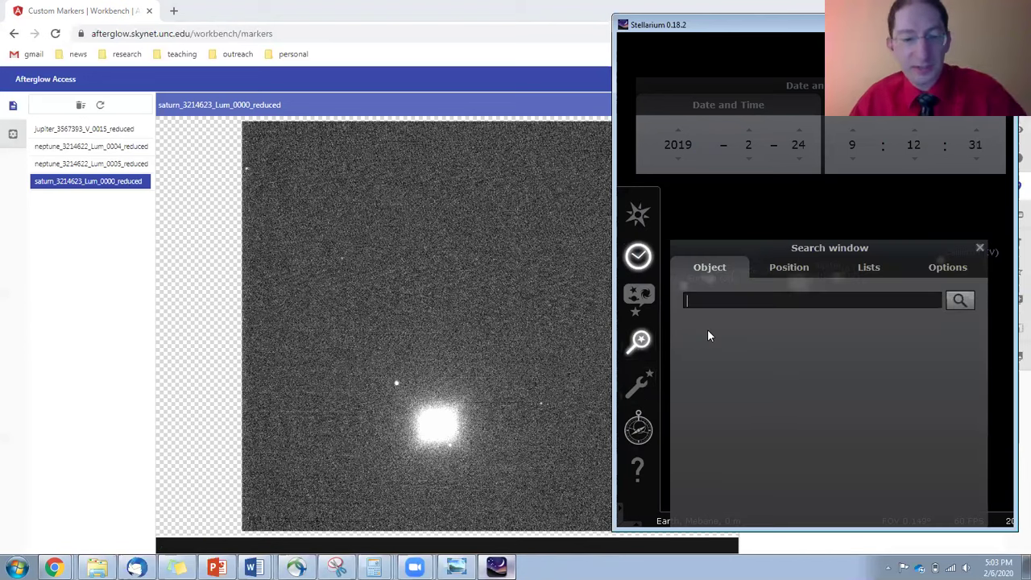
text(saturn)
key(Return)
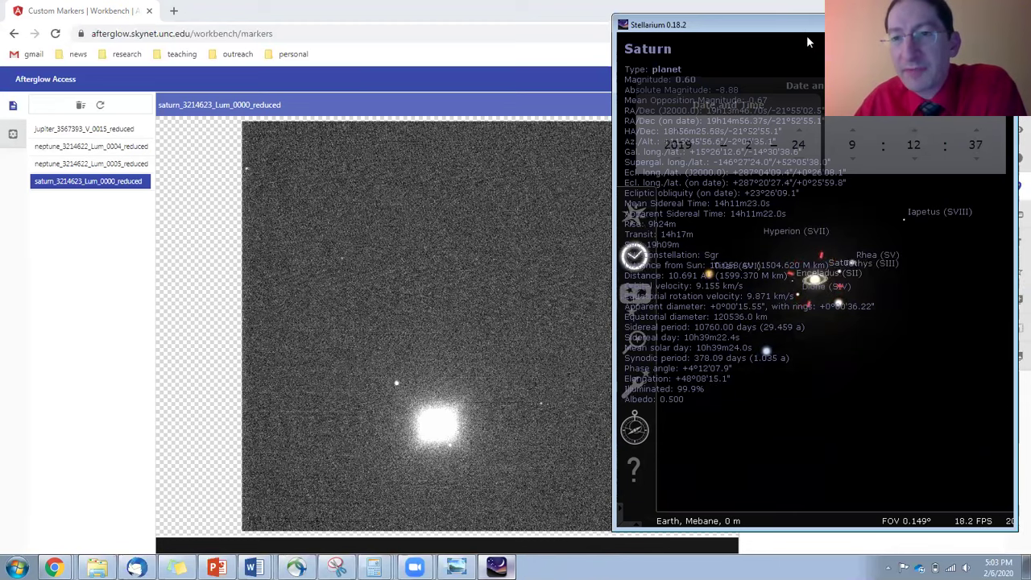
Move the Stellarium window so its date settings are fully accessible, and look up the Saturn image's observation start time in Afterglow's file info
drag(793, 28, 495, 28)
click(1018, 157)
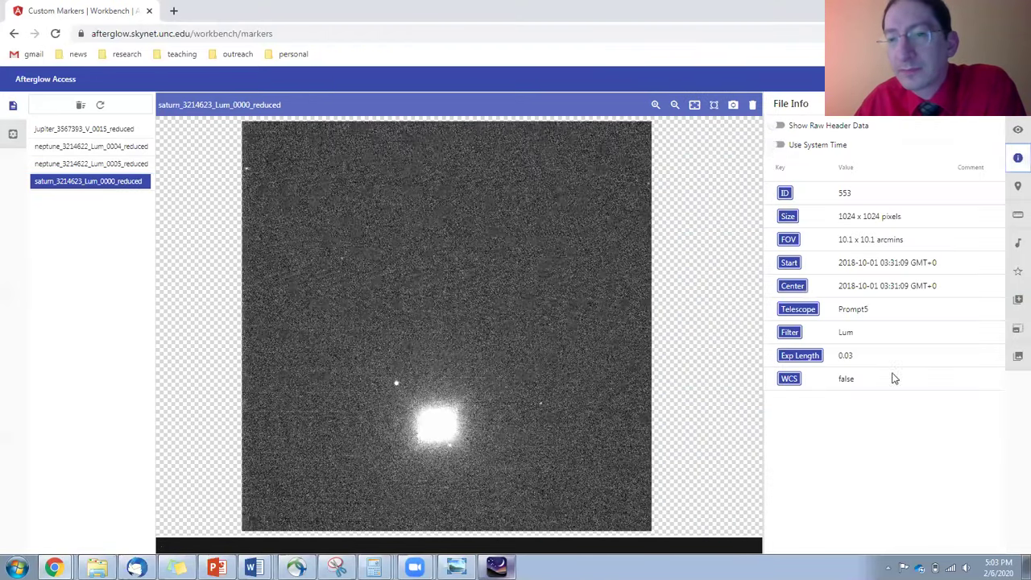
Switch to Stellarium and set its date to 2018-10-1 and the time to 3:31
click(496, 567)
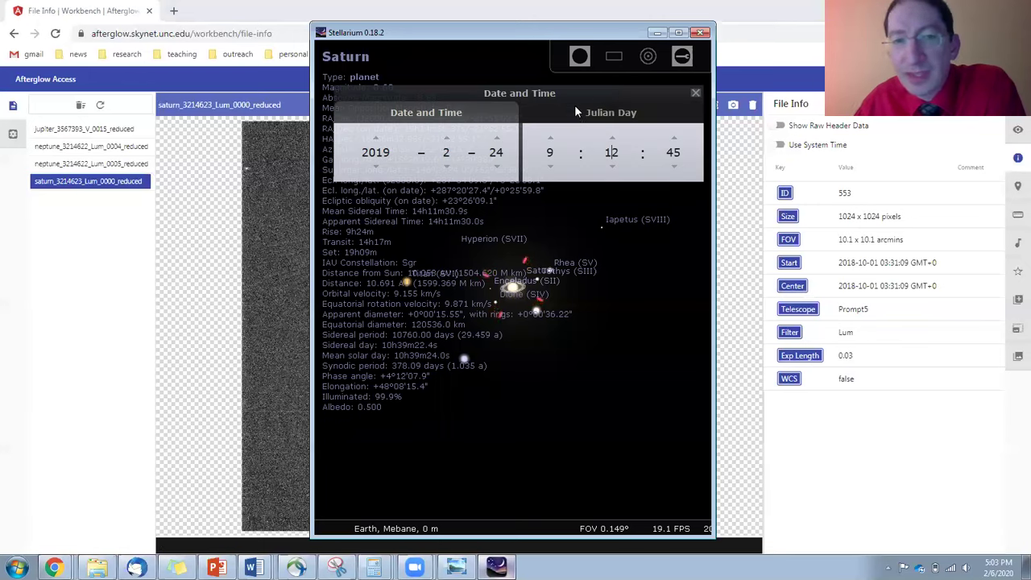
click(375, 167)
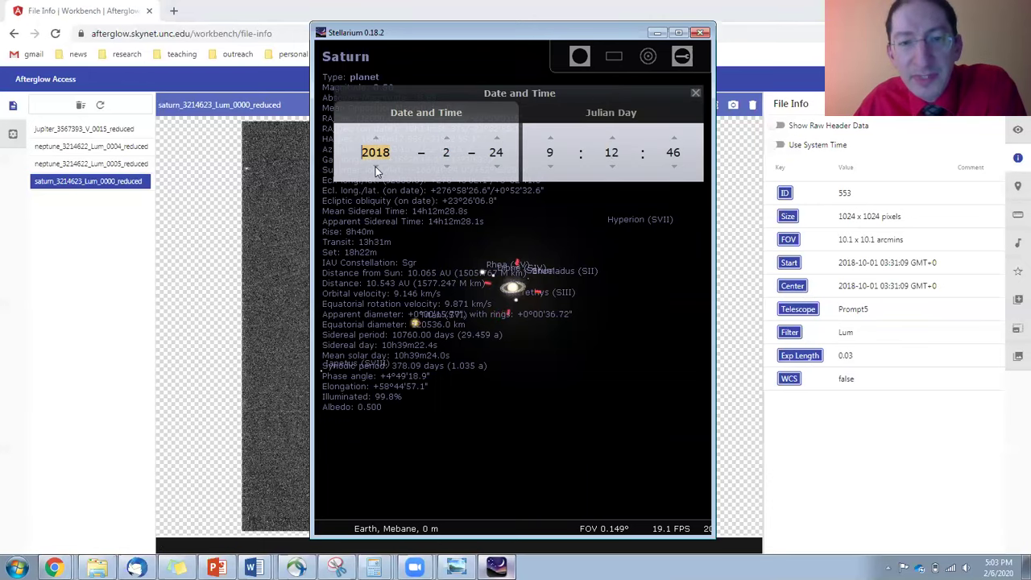
click(445, 153)
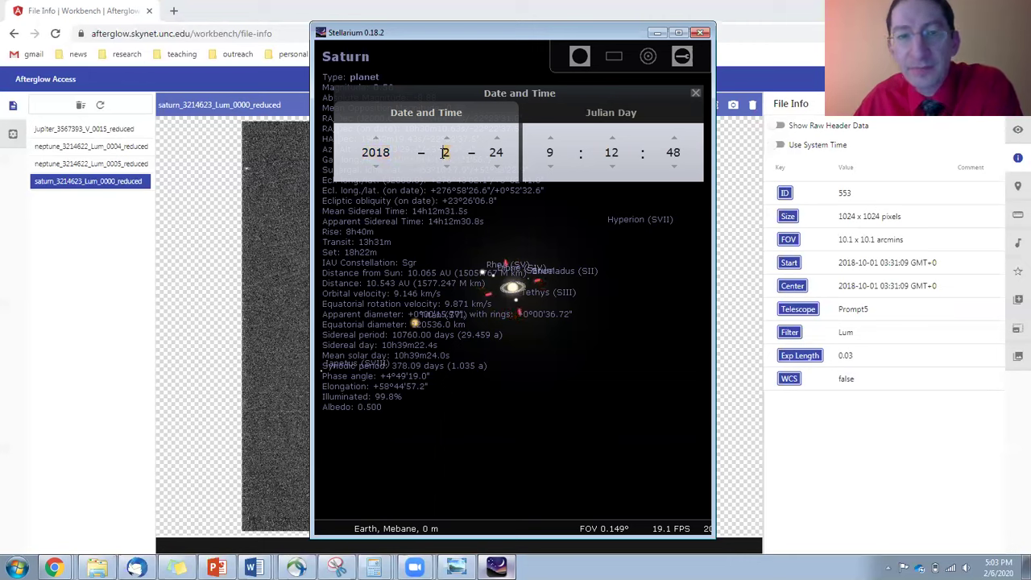
text(10)
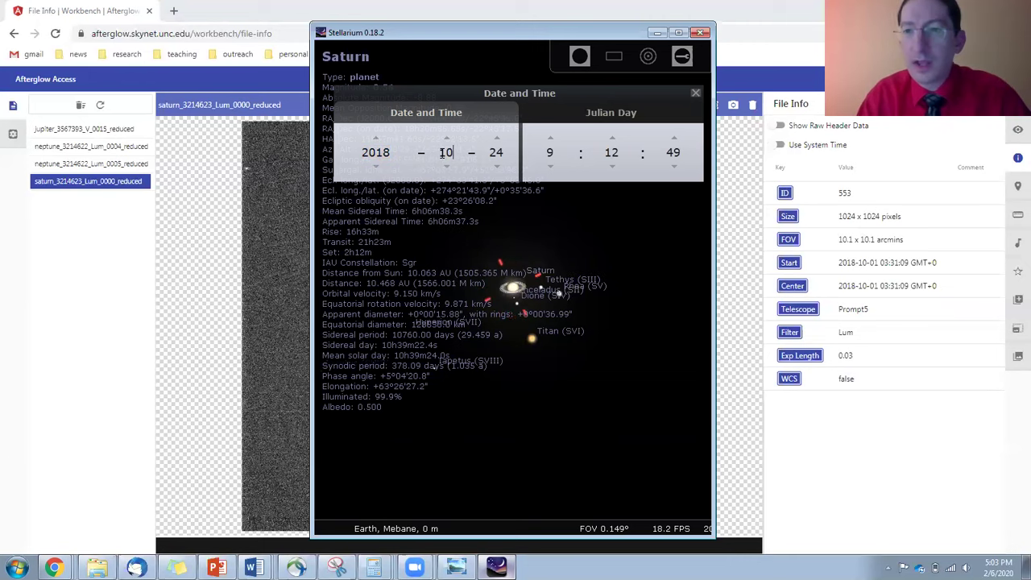
click(494, 153)
text(1)
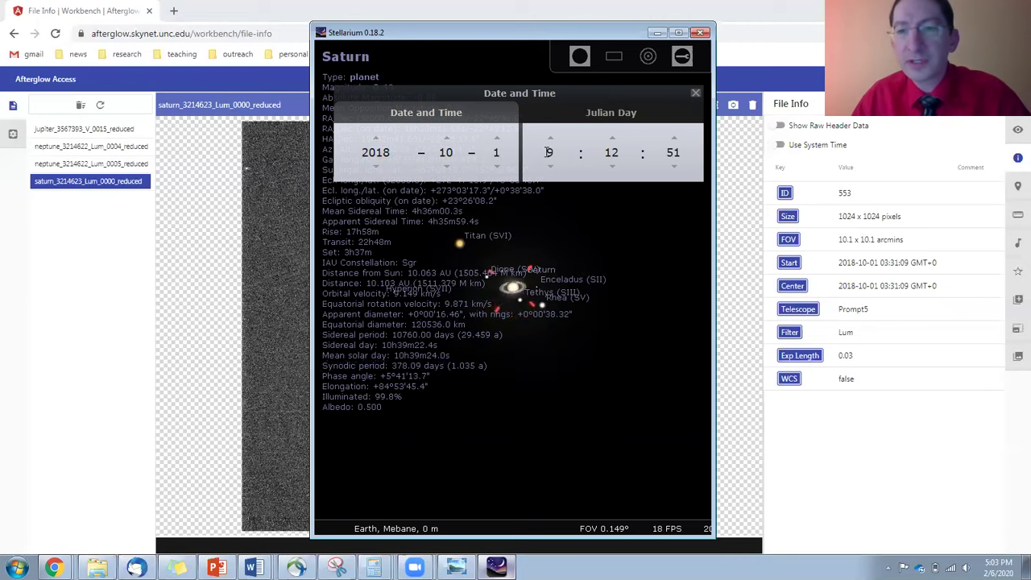
click(549, 152)
text(3)
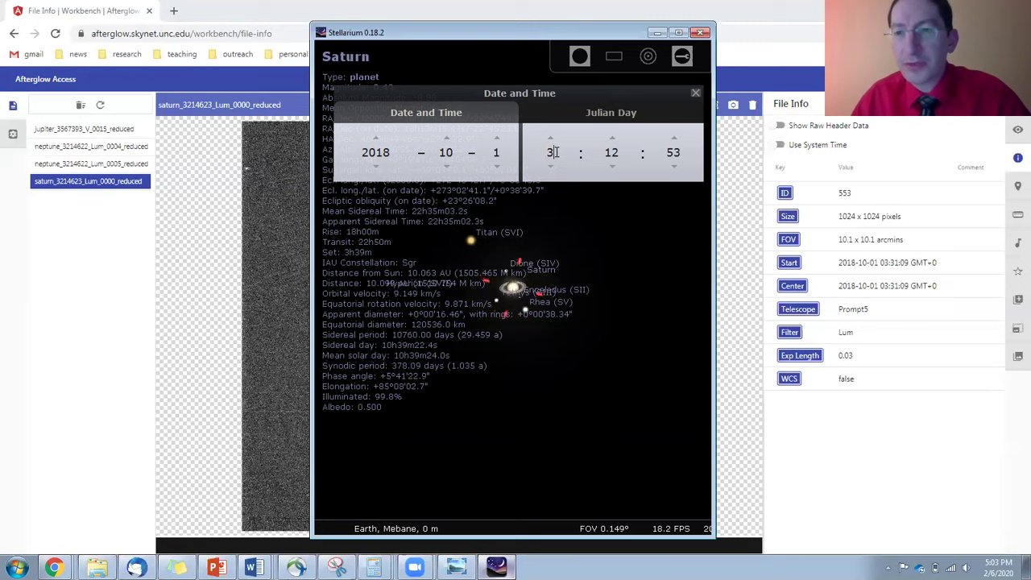
click(632, 153)
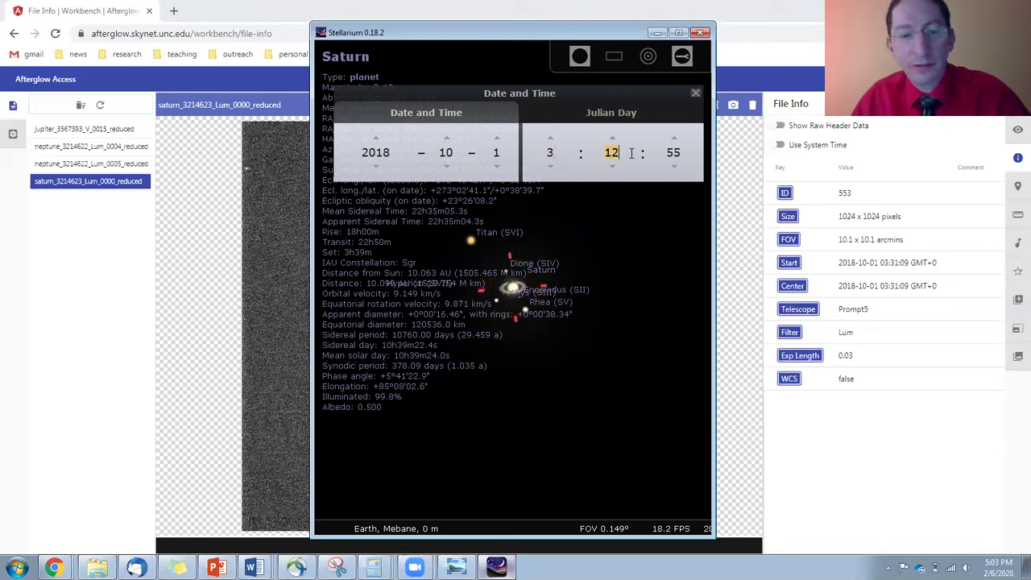
text(31)
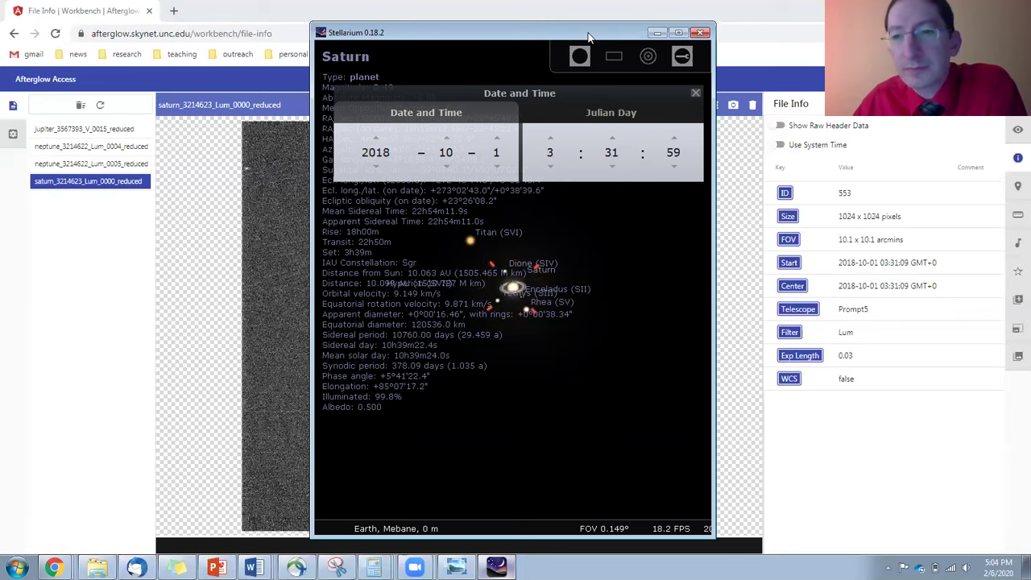
Move the Stellarium window beside the Afterglow image, enlarge Saturn with its moons, and deselect Saturn to hide its information text
drag(588, 36, 880, 33)
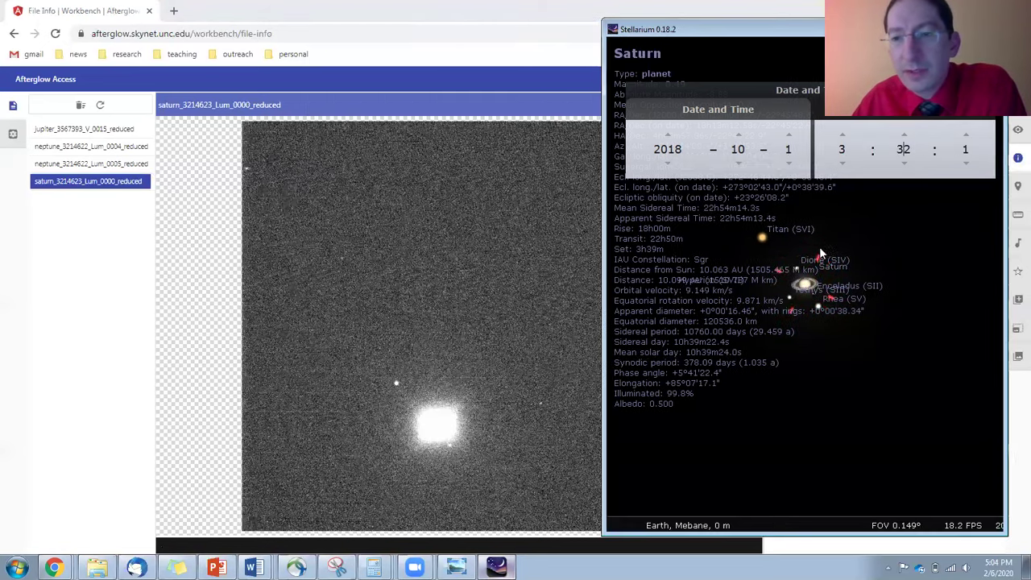
scroll(820, 246, up, 3)
drag(799, 259, 796, 316)
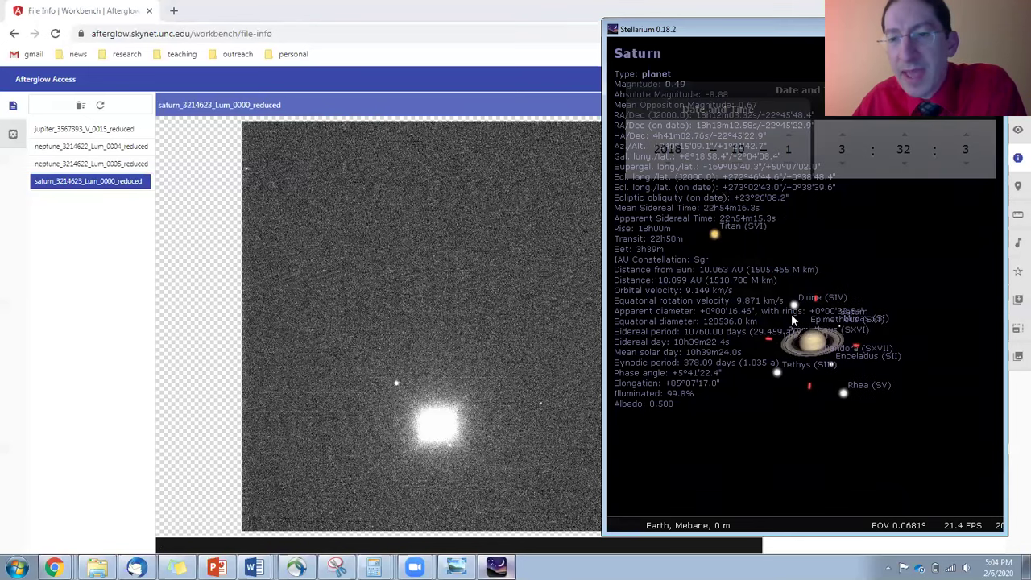
right_click(795, 312)
scroll(795, 312, up, 1)
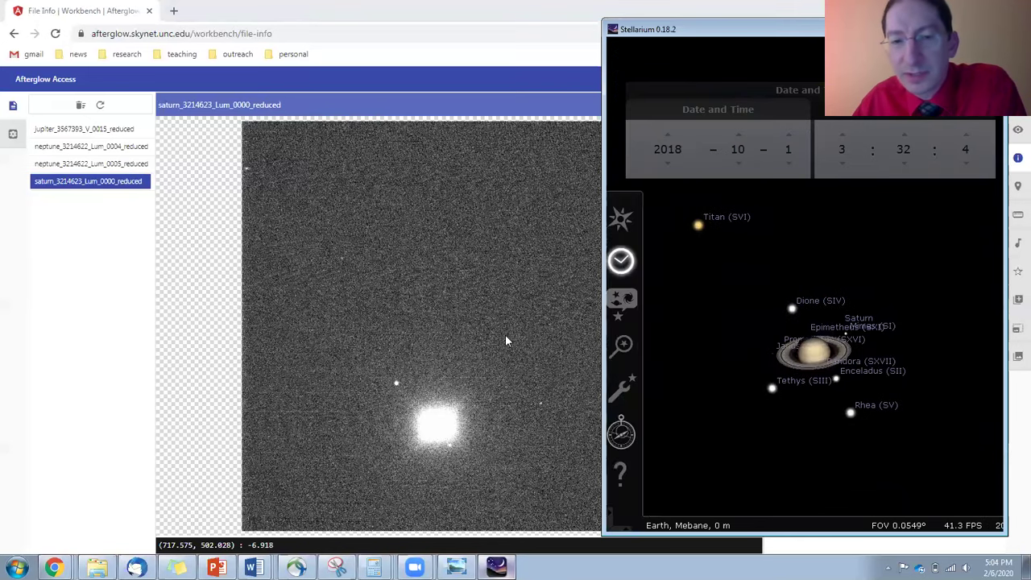
Compare the bright points around Saturn in the Afterglow image with the labelled moons in Stellarium's close-up view
click(449, 401)
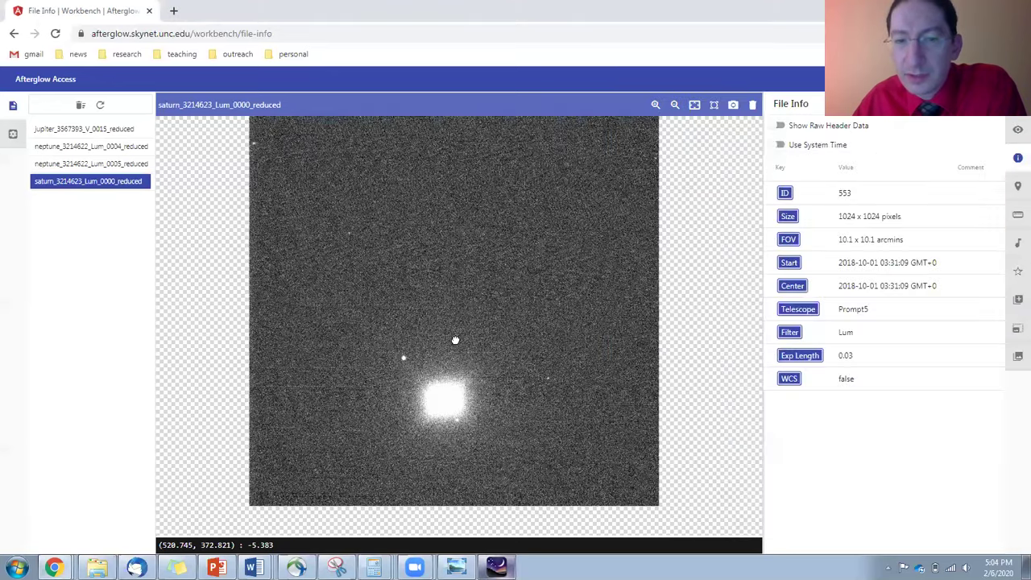
scroll(414, 386, up, 3)
drag(414, 386, 389, 333)
scroll(412, 325, up, 1)
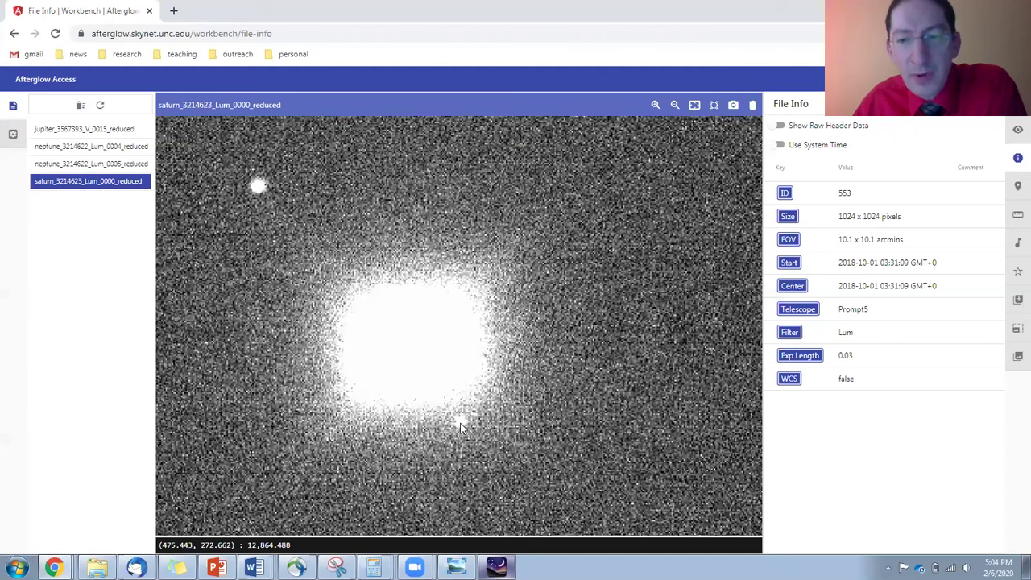
drag(499, 352, 432, 363)
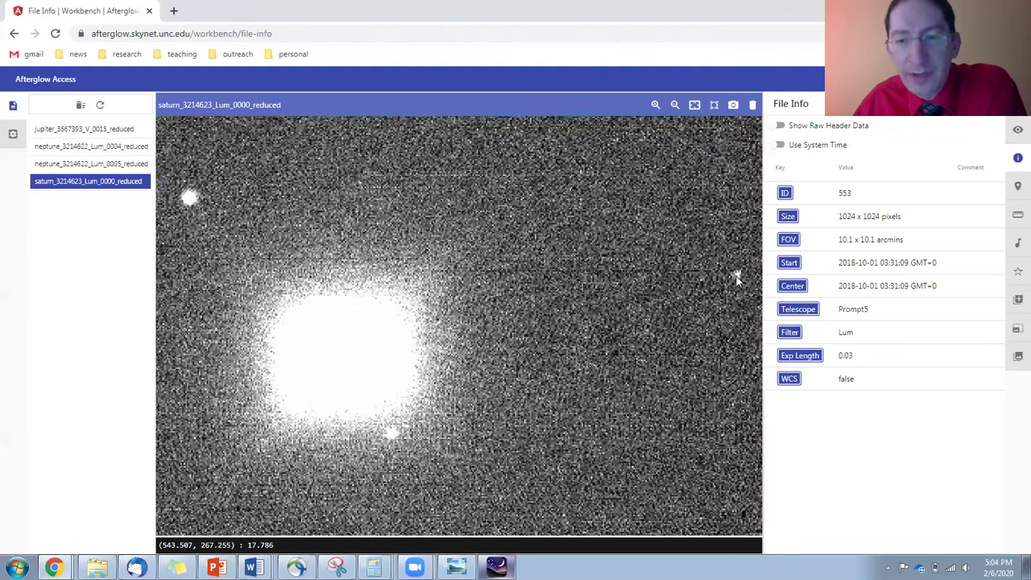
click(483, 569)
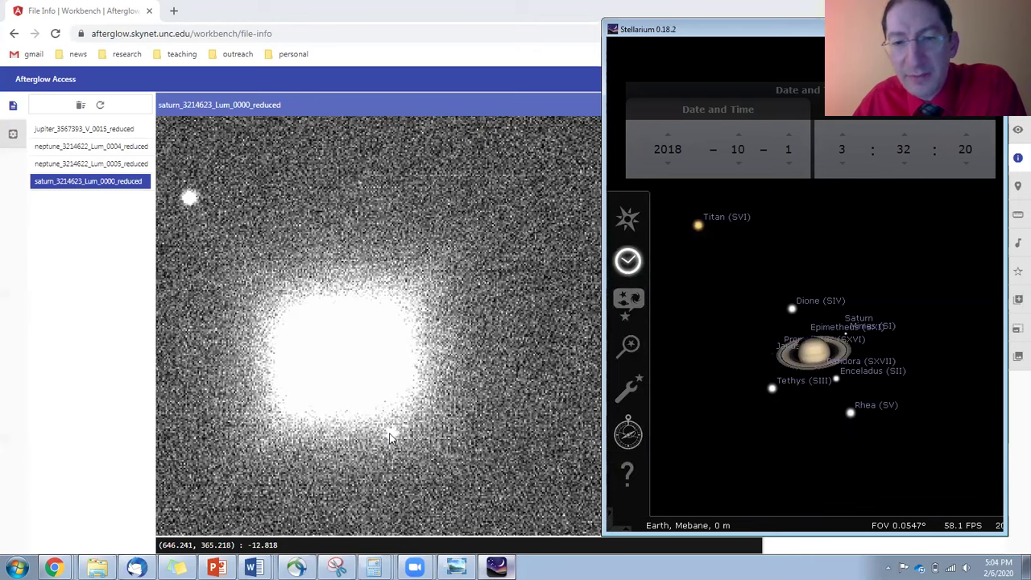
drag(930, 423, 851, 410)
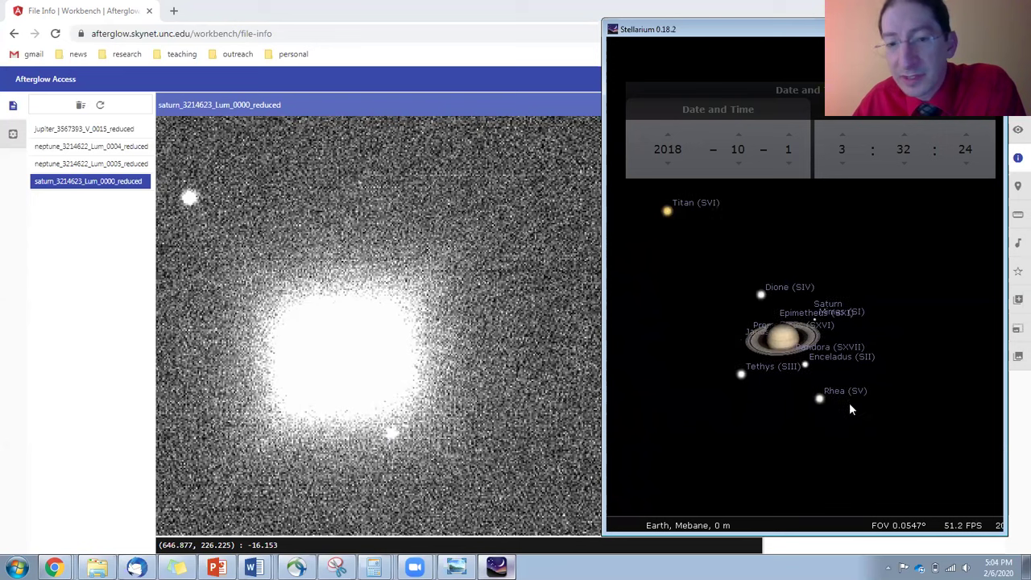
click(502, 223)
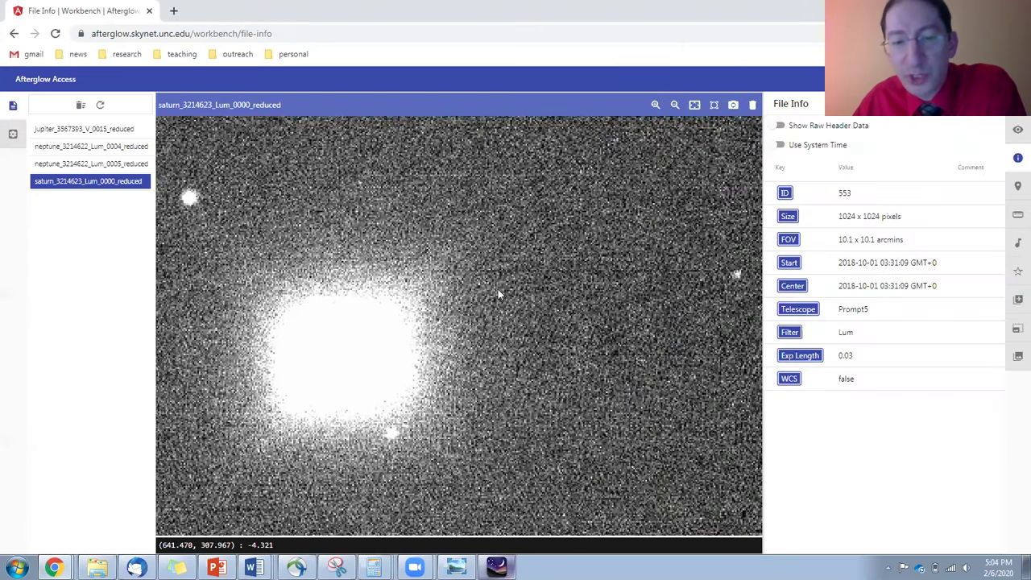
drag(479, 286, 526, 285)
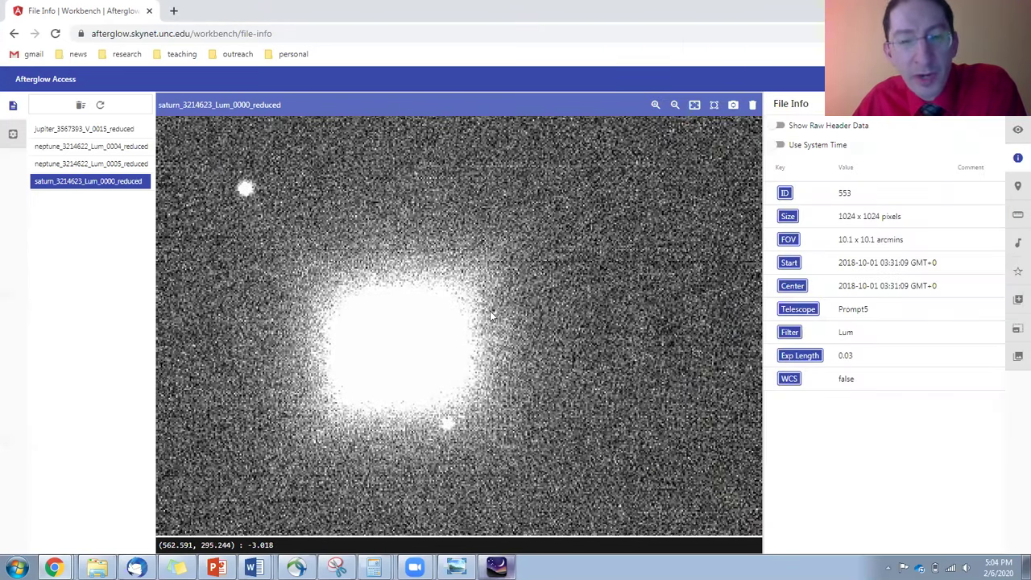
click(496, 567)
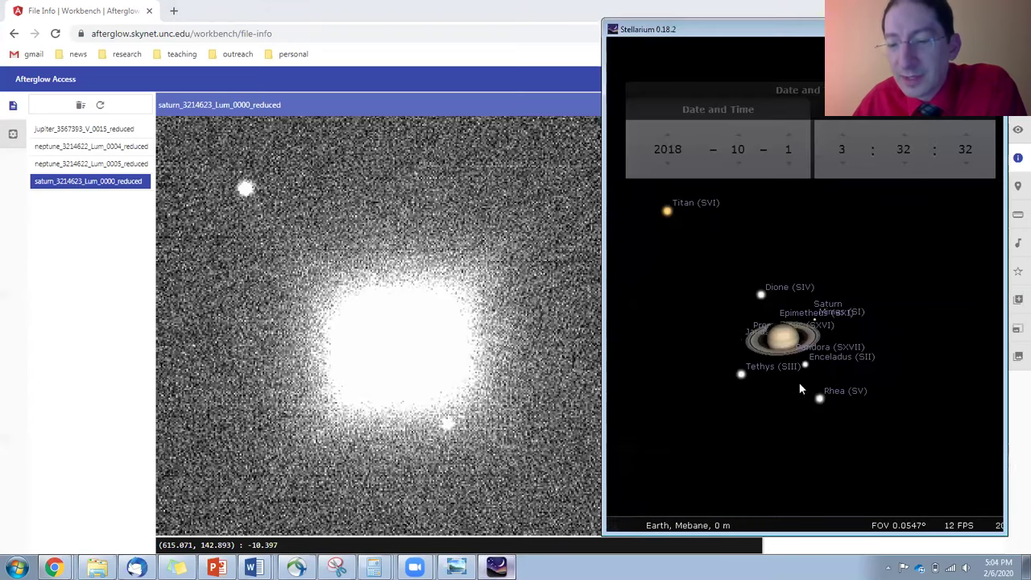
scroll(810, 347, up, 3)
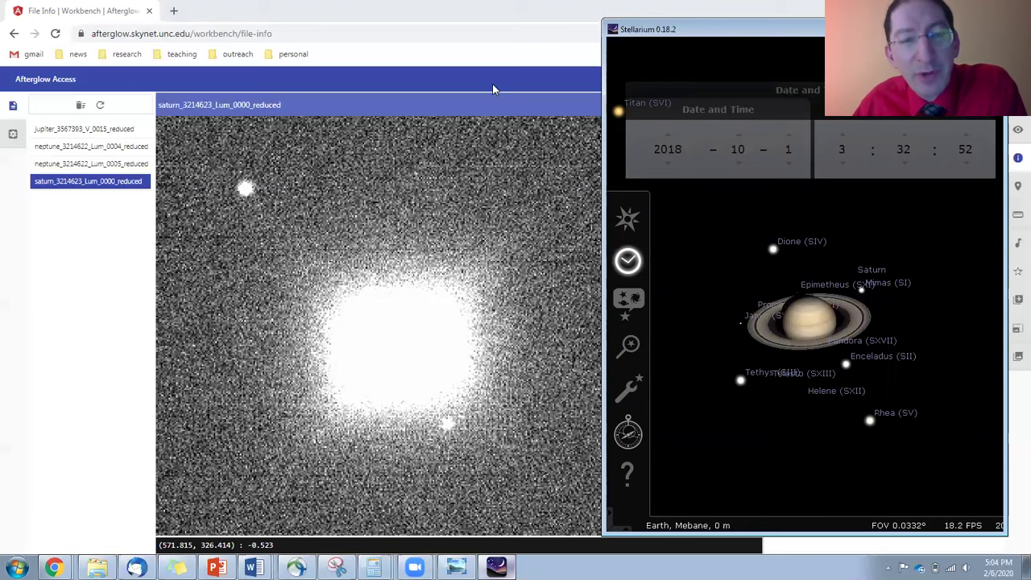
Open the Saturn image's display settings in Afterglow and set the saturation level percentile to 99.751
click(551, 82)
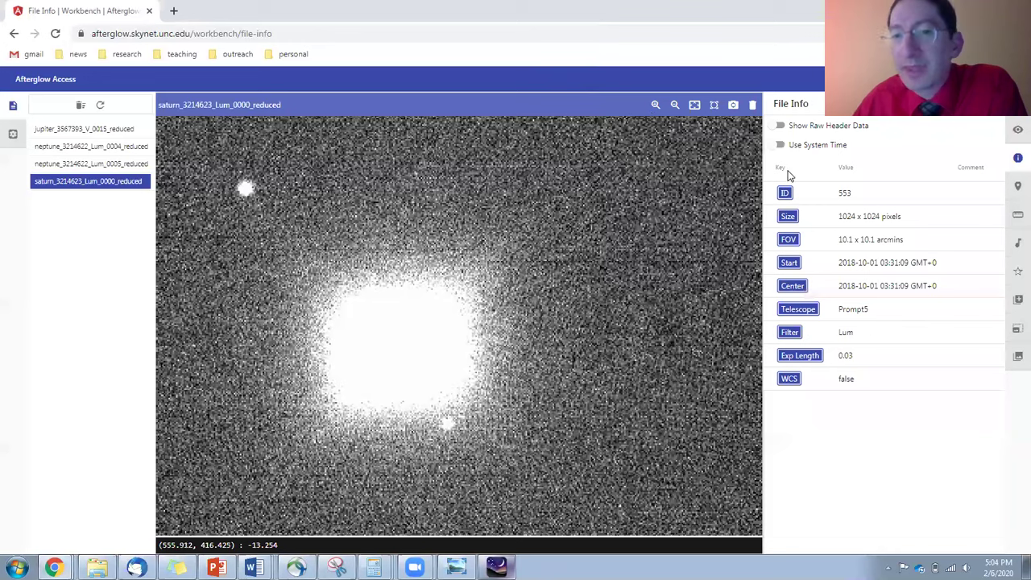
click(1017, 132)
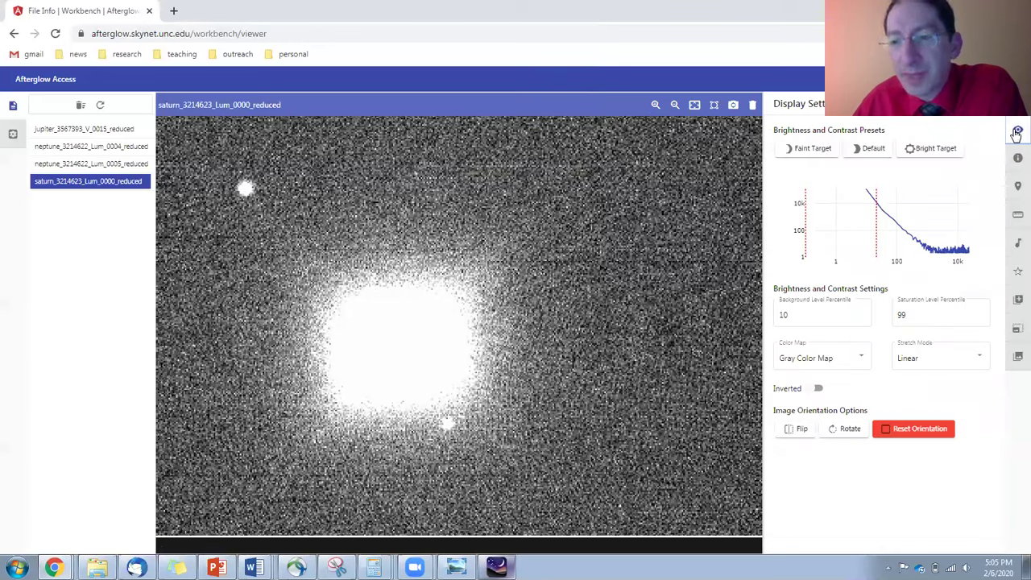
click(980, 315)
text(.1)
key(BackSpace)
key(BackSpace)
text(4114)
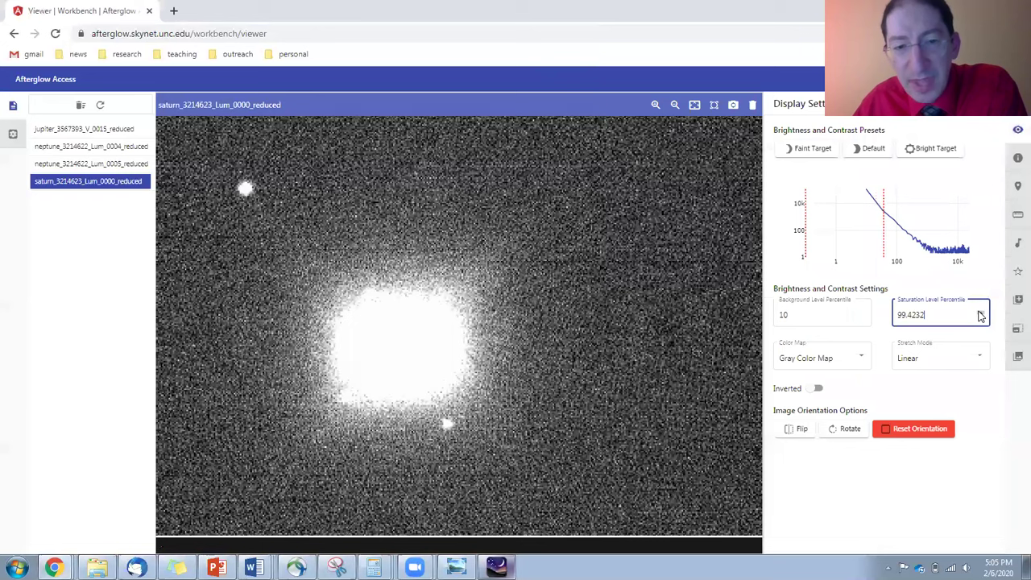
click(980, 311)
click(981, 312)
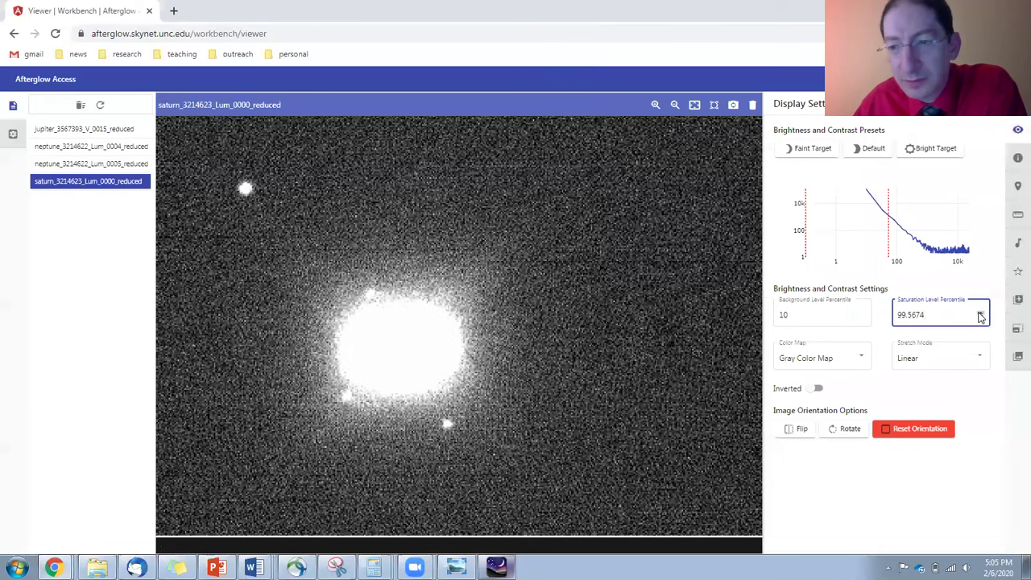
click(980, 313)
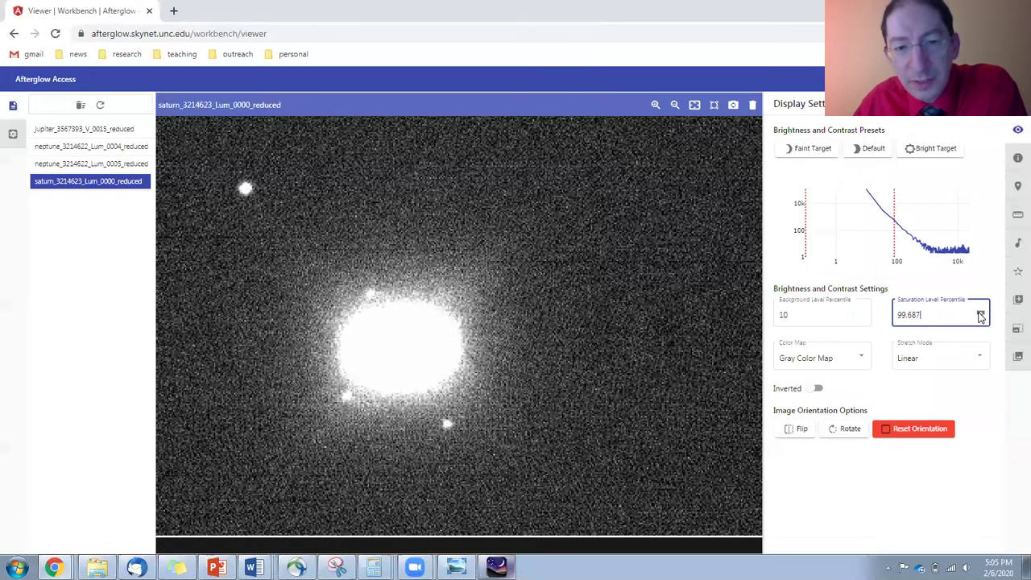
click(981, 312)
click(980, 311)
click(980, 312)
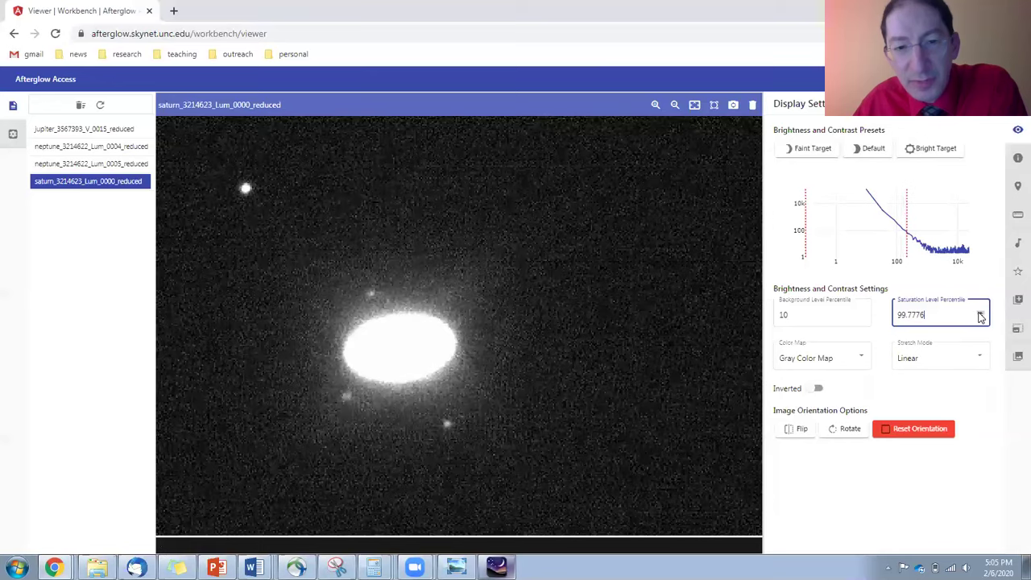
click(980, 312)
click(980, 313)
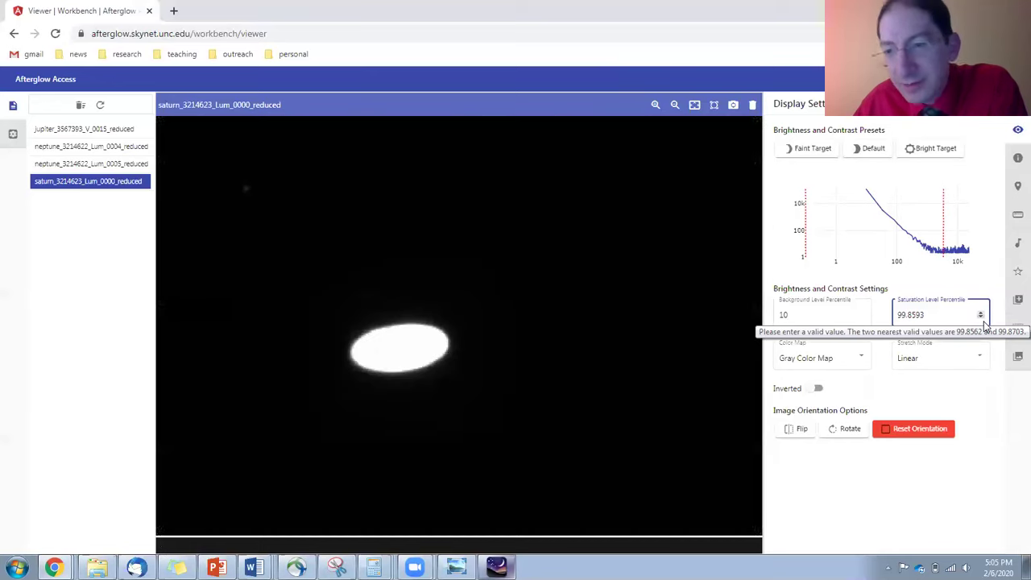
click(981, 314)
click(981, 319)
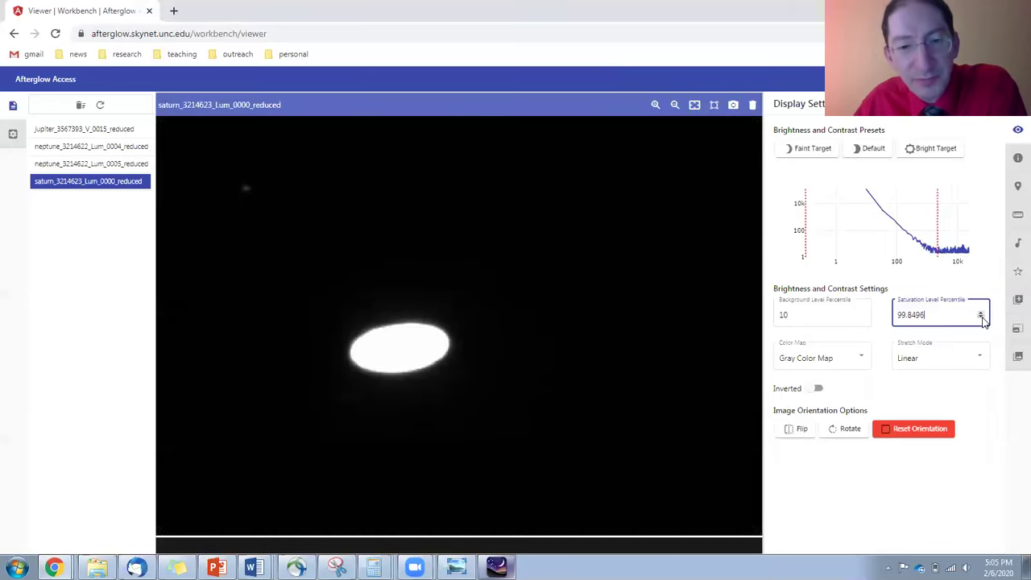
click(981, 318)
click(982, 318)
click(982, 318)
click(981, 318)
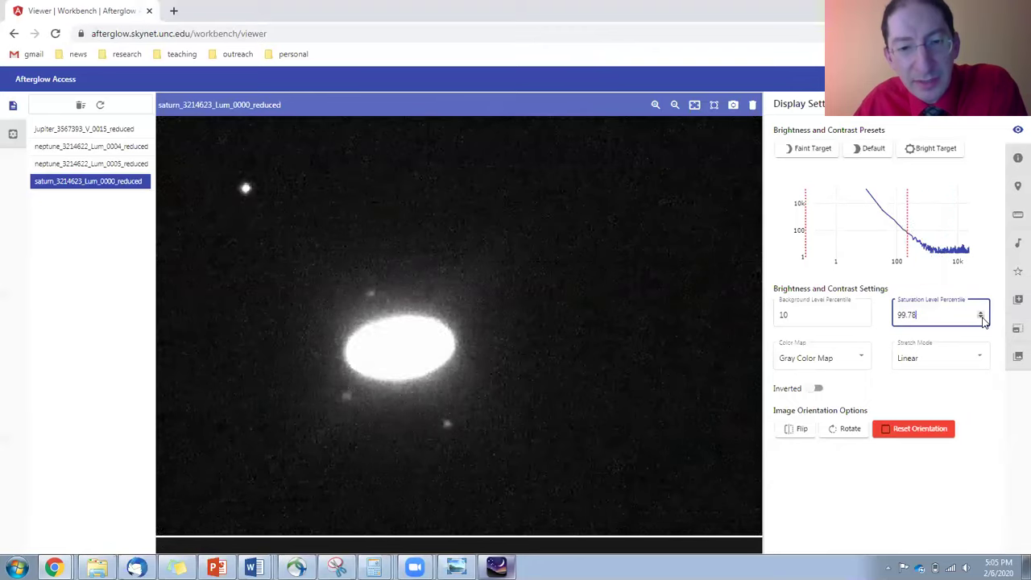
click(981, 318)
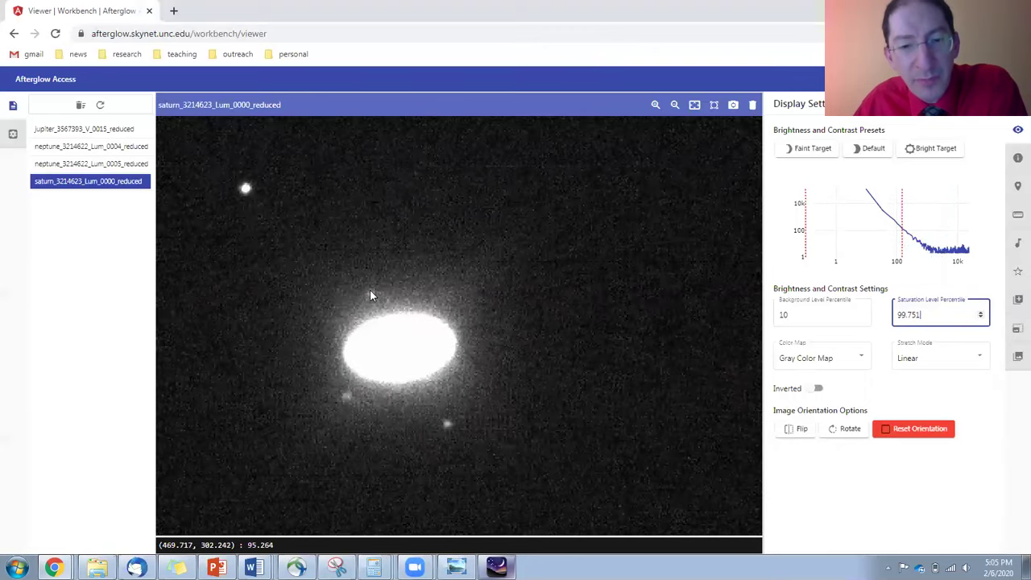
Check the moon positions in Stellarium, and place custom markers on the four moons around Saturn in the Afterglow image
click(496, 567)
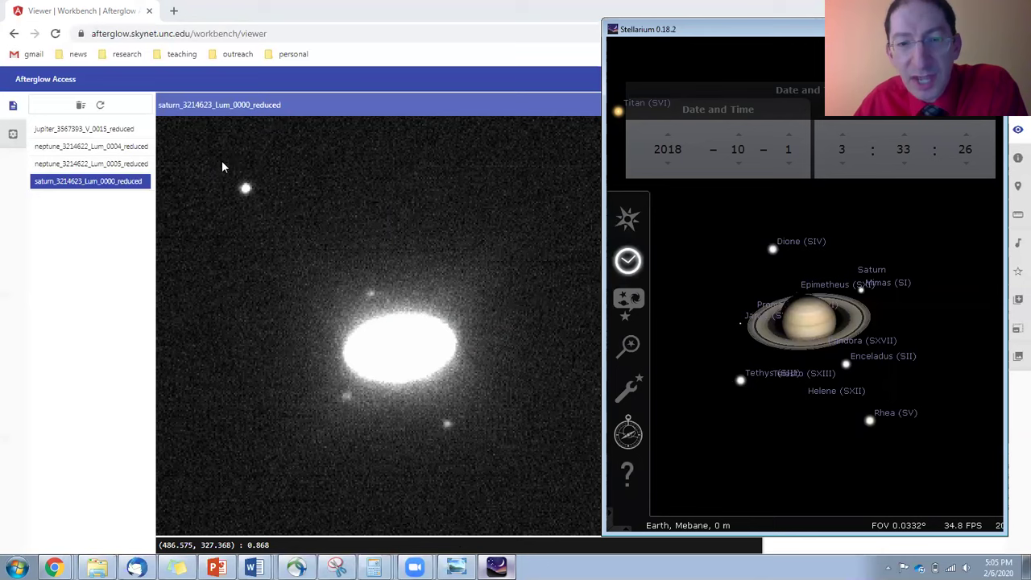
click(511, 340)
drag(512, 343, 606, 343)
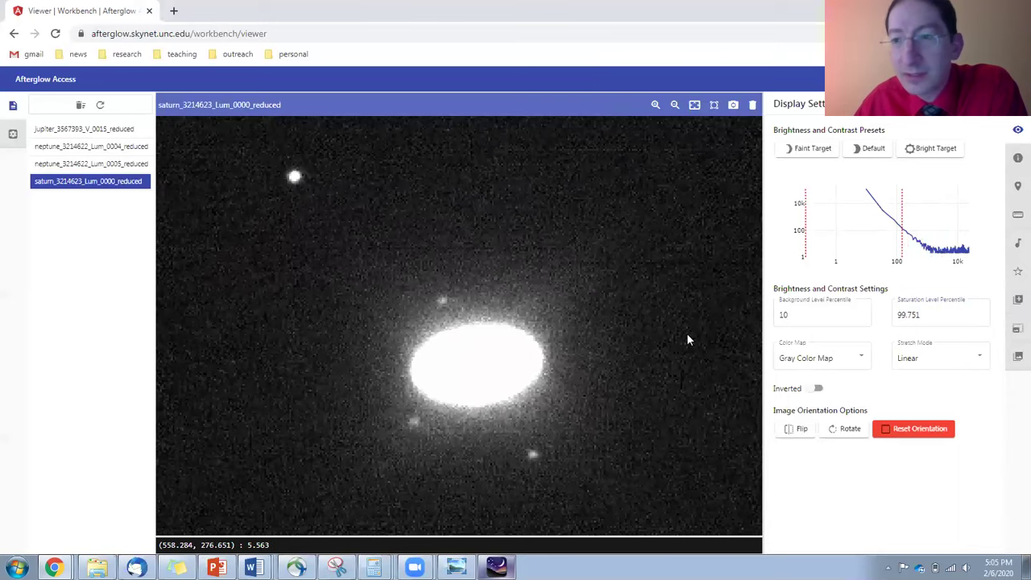
click(1018, 186)
click(294, 178)
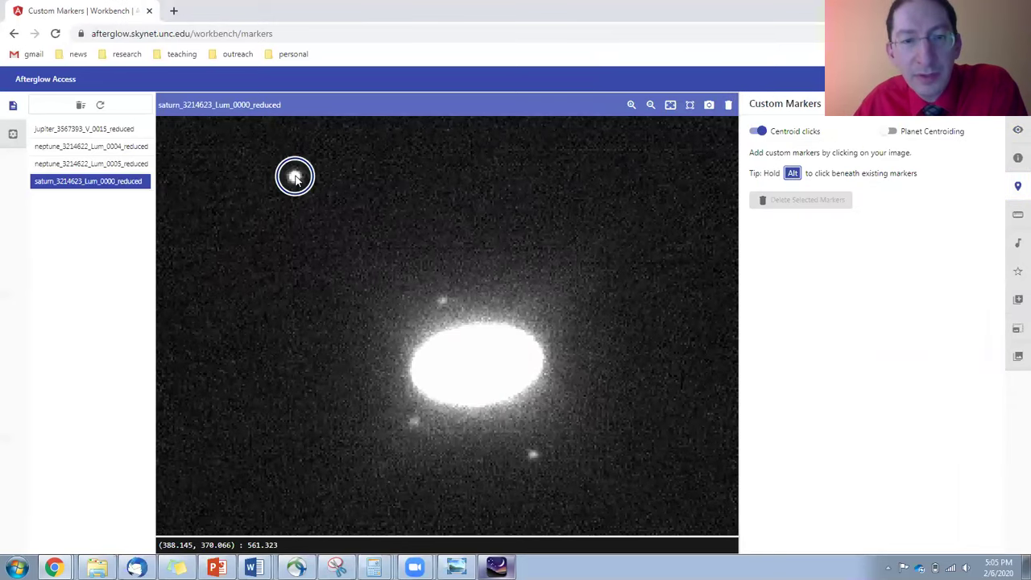
click(440, 299)
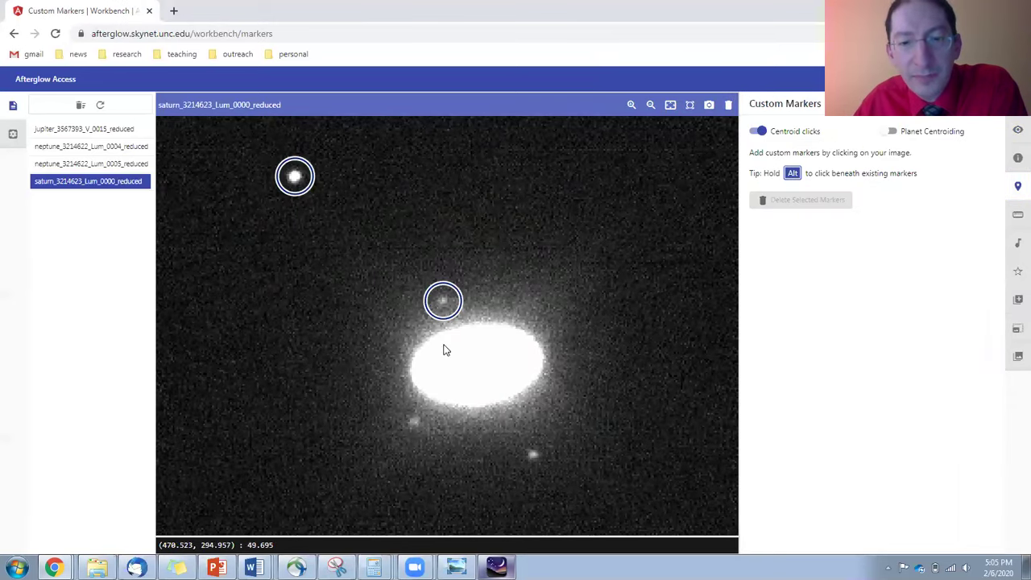
click(415, 423)
click(533, 455)
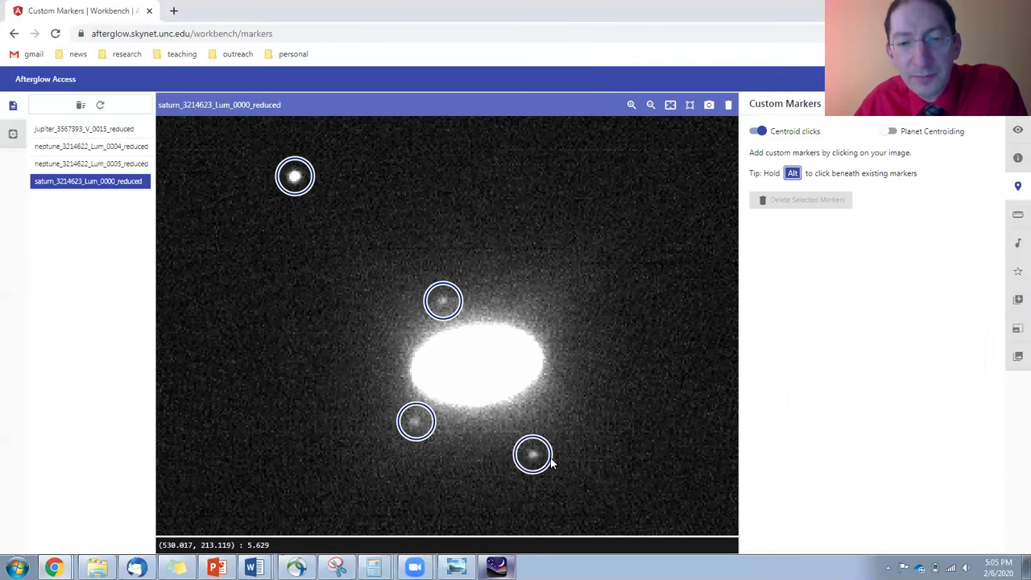
Label the marker around the brightest moon, at the far upper left of Saturn, as Titan
click(300, 179)
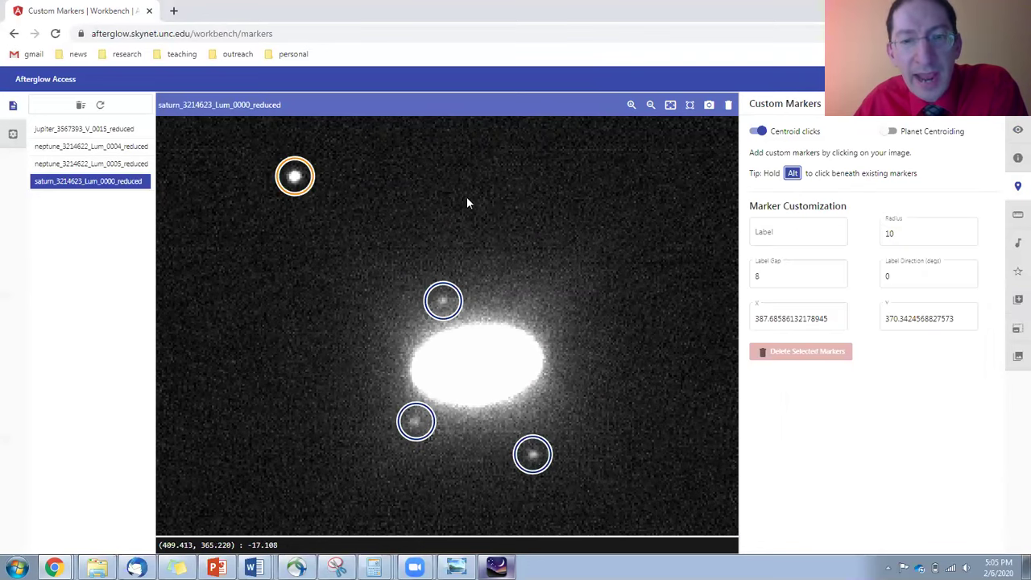
click(820, 232)
text(Tit)
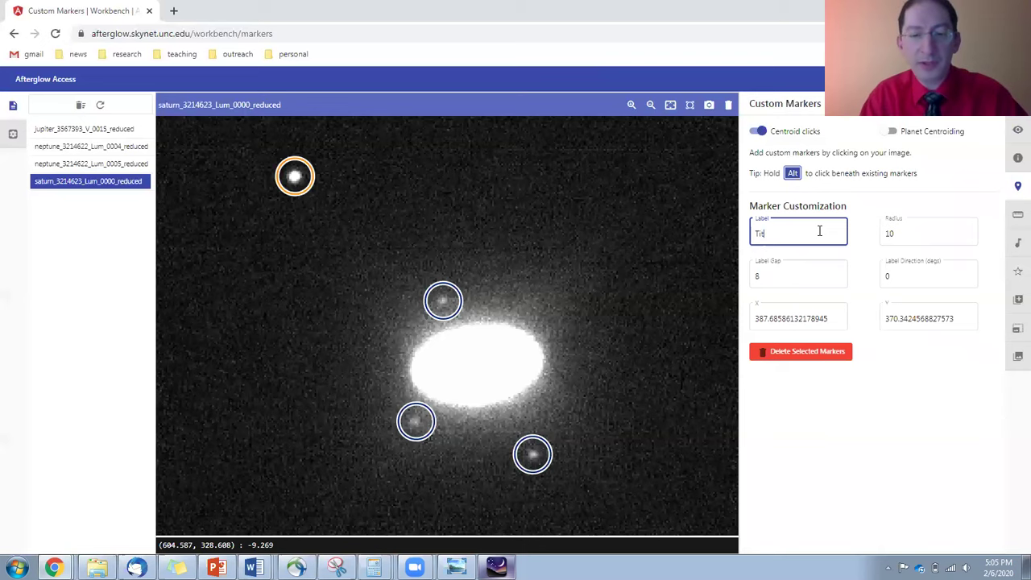
text(an)
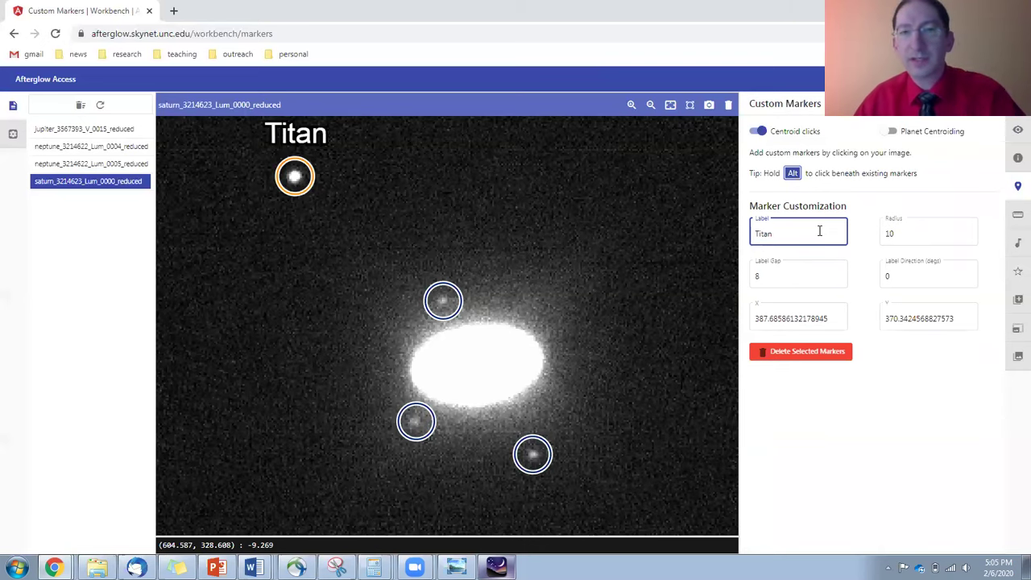
drag(591, 236, 598, 244)
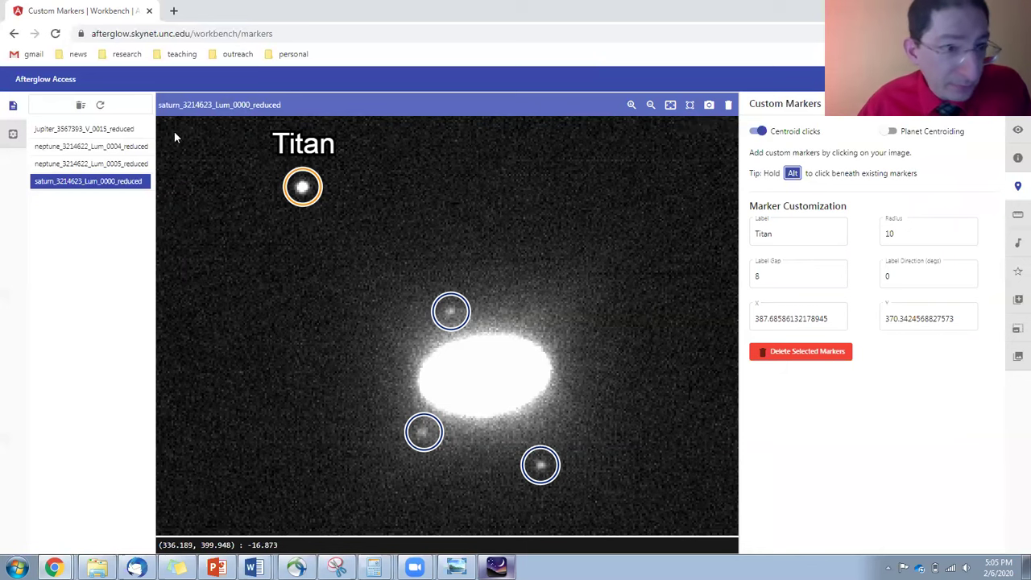
Open the neptune_3214622_Lum_0004_reduced image and place a custom marker on the small bright point directly beside Neptune
click(133, 148)
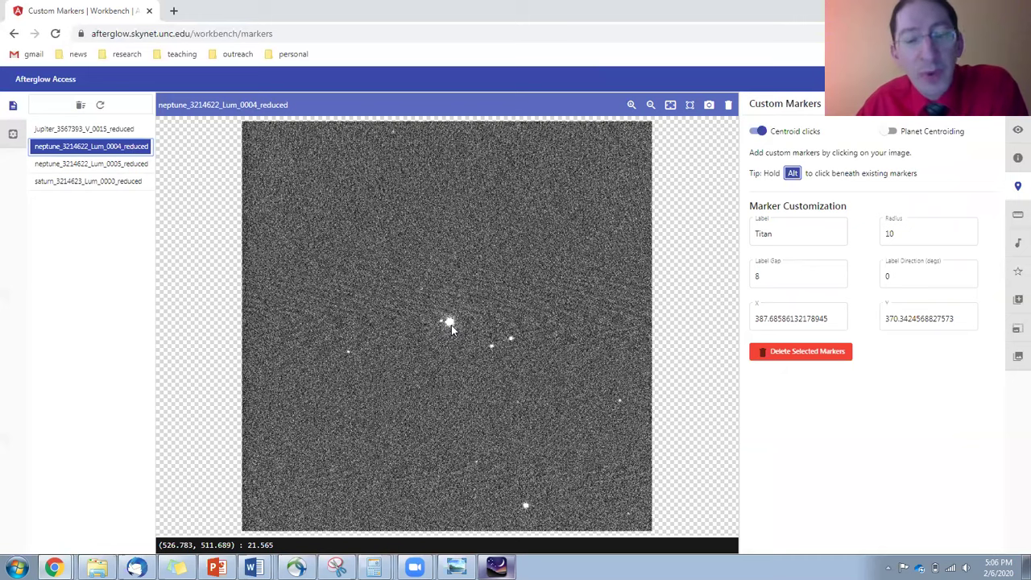
scroll(448, 325, up, 2)
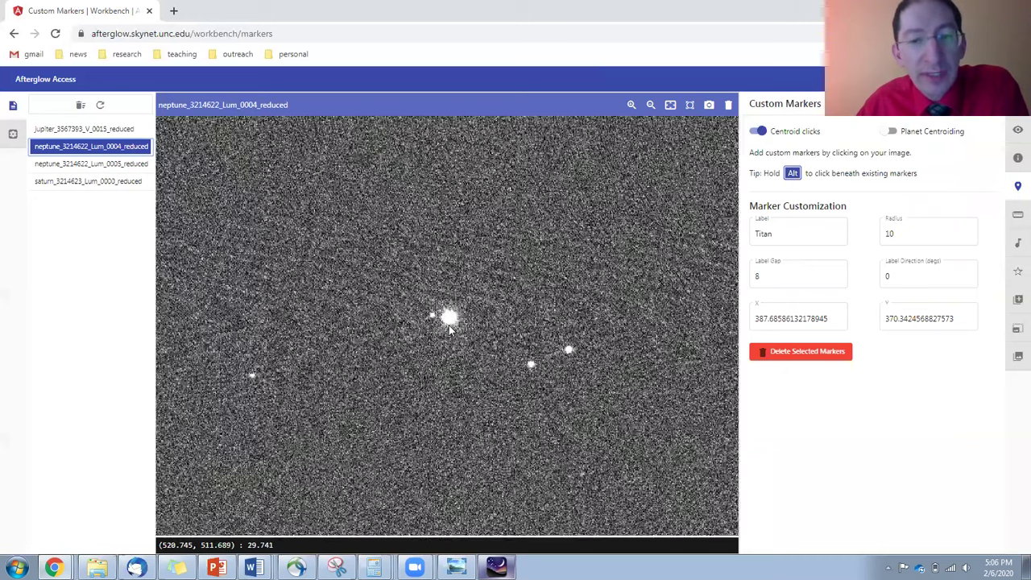
scroll(449, 325, up, 8)
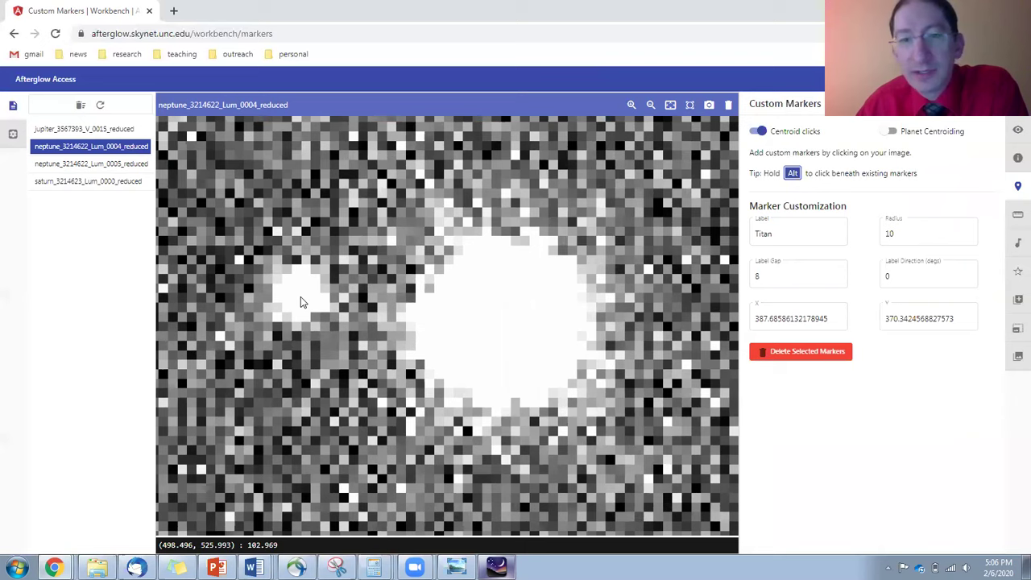
key(Delete)
click(300, 297)
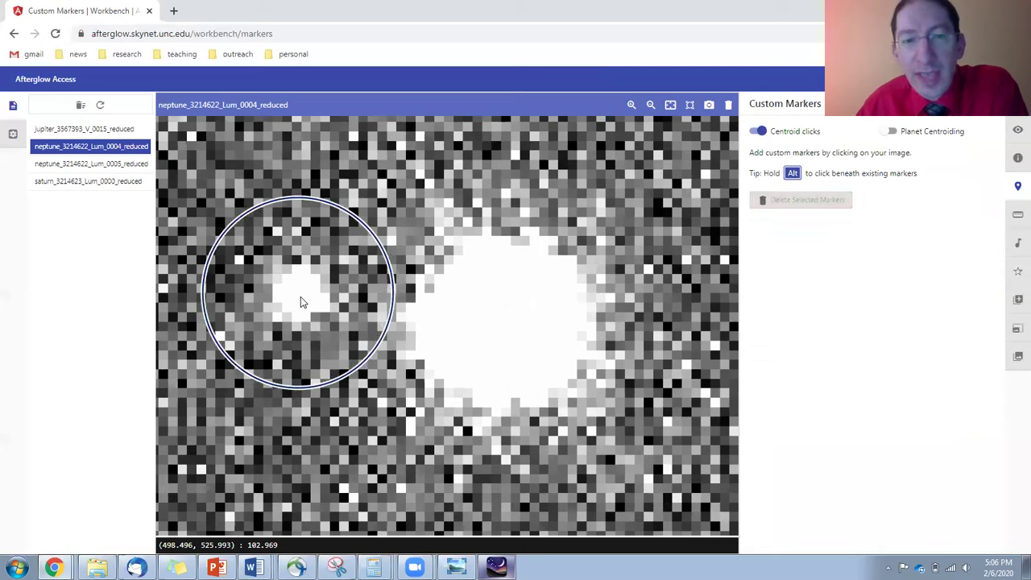
Label the marker beside Neptune as Triton
click(300, 298)
click(776, 233)
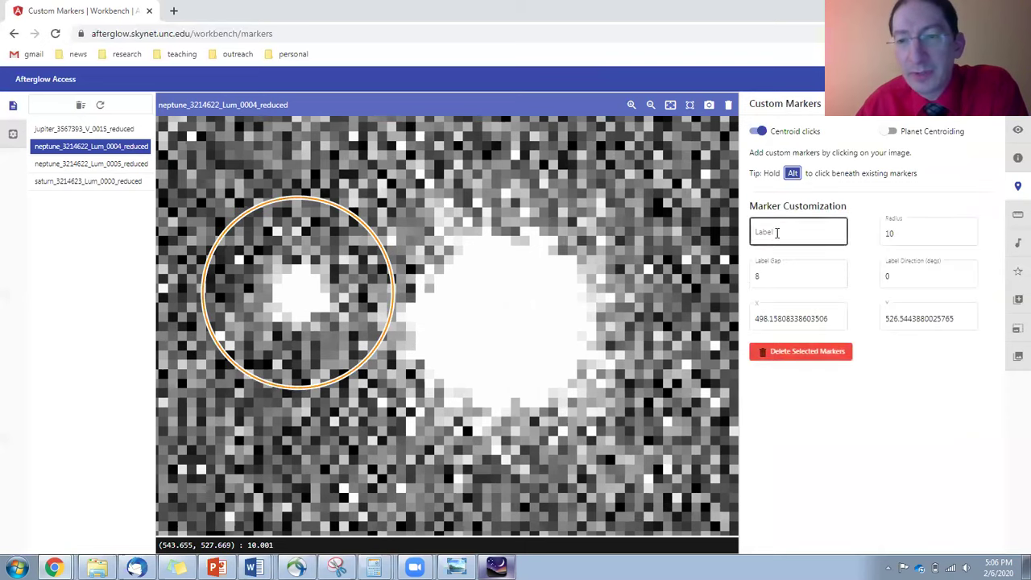
text(Triton)
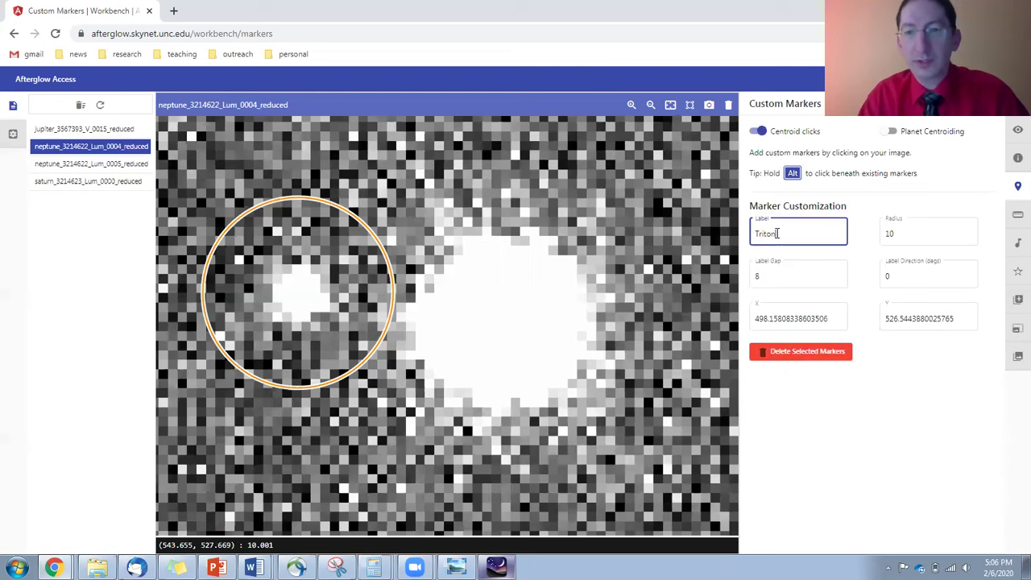
scroll(507, 290, down, 5)
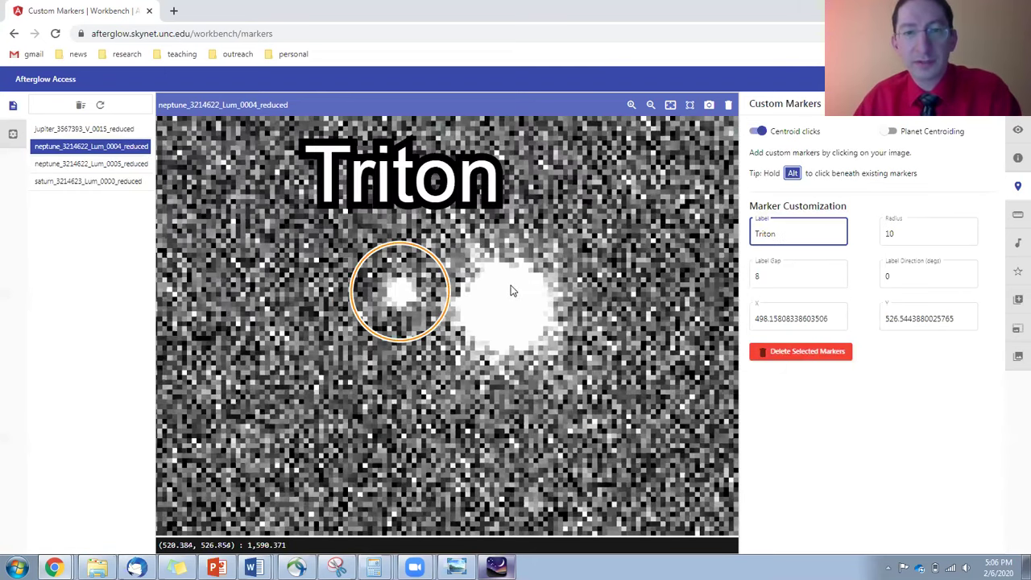
mouse_move(501, 239)
mouse_down()
mouse_move(487, 296)
mouse_move(511, 298)
mouse_up()
scroll(487, 296, up, 3)
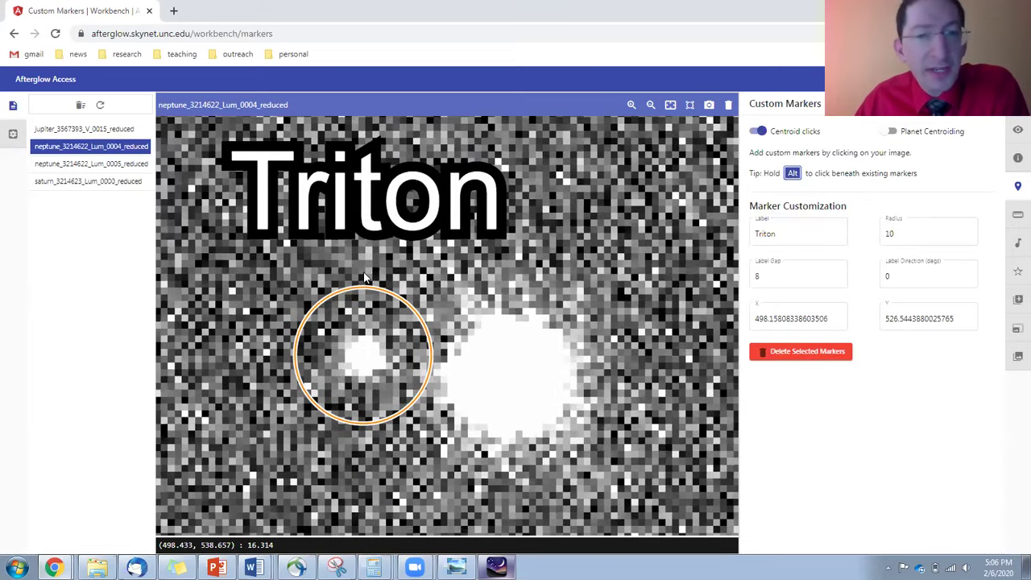
Compare Triton's position relative to Neptune in the neptune_3214622_Lum_0005_reduced and neptune_3214622_Lum_0004_reduced images
click(137, 167)
scroll(453, 324, up, 4)
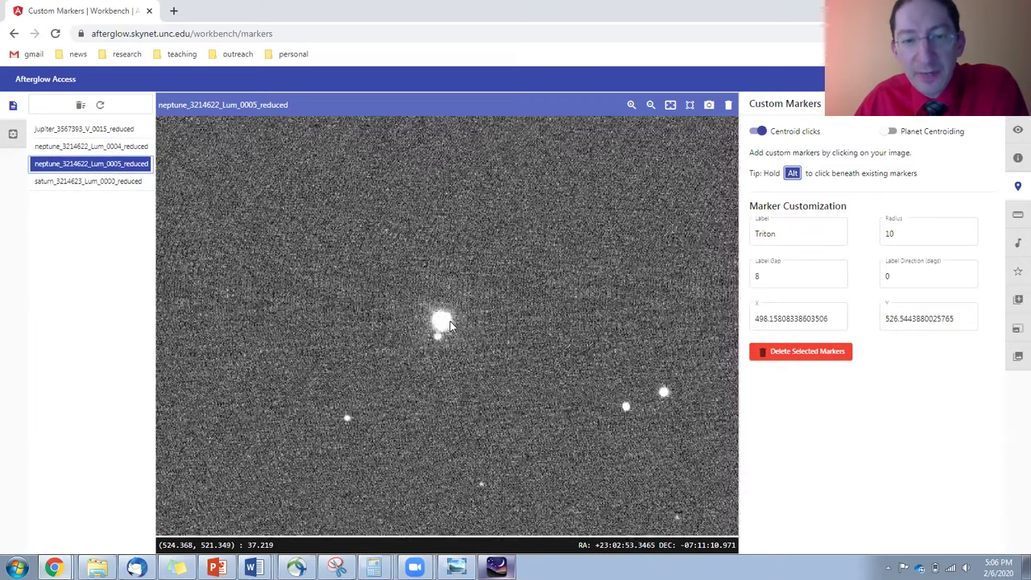
scroll(451, 326, up, 3)
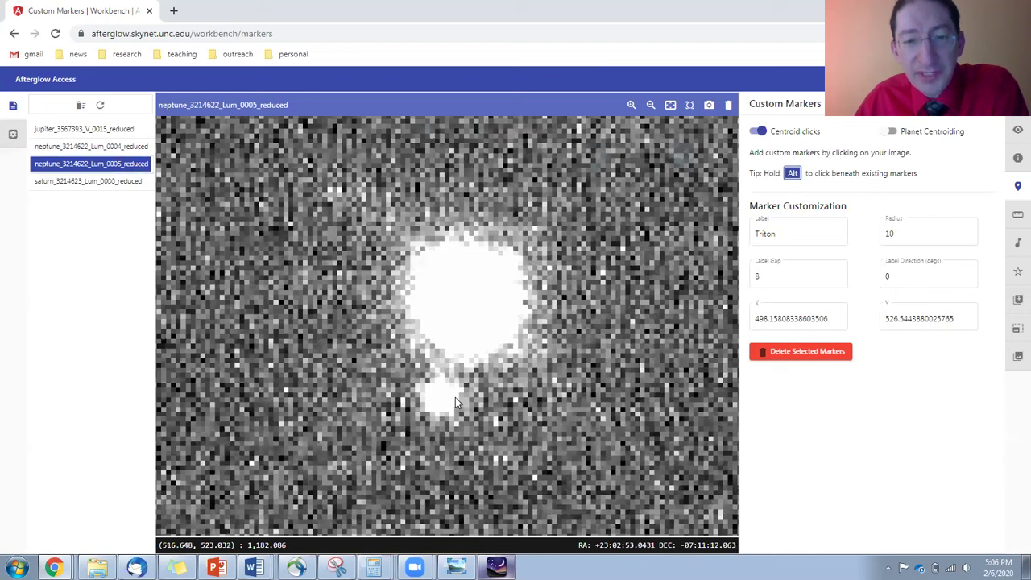
click(134, 149)
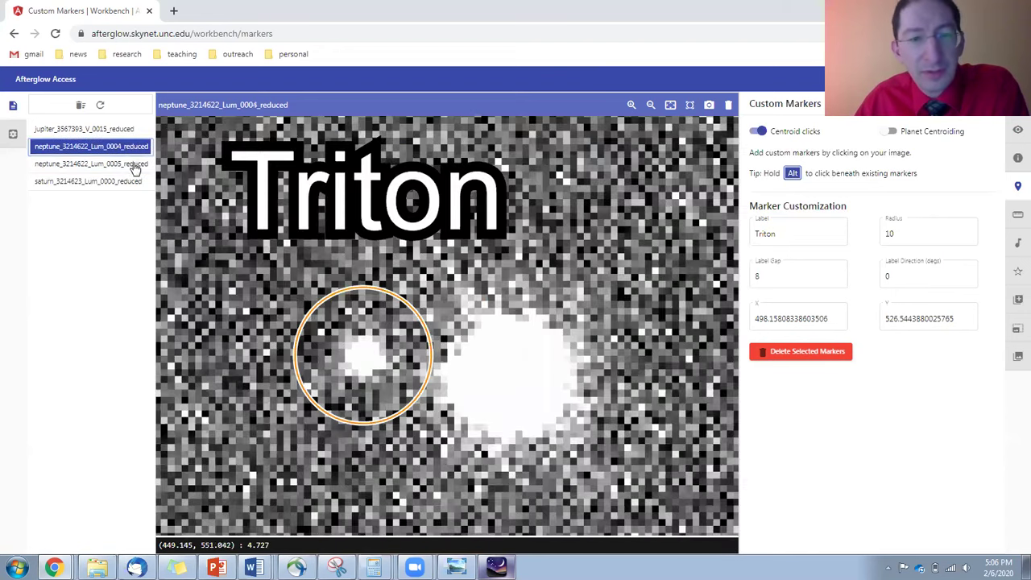
click(137, 167)
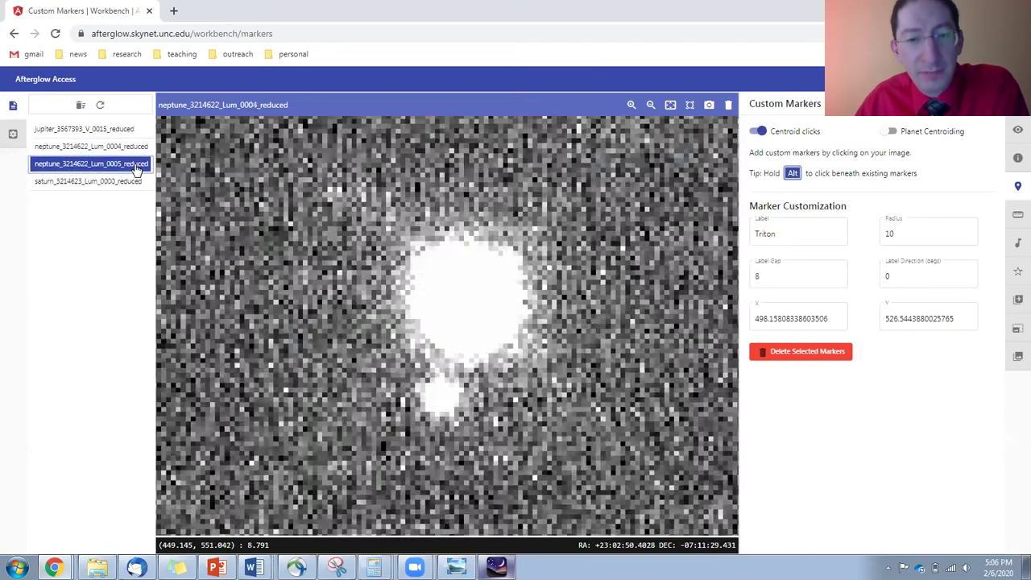